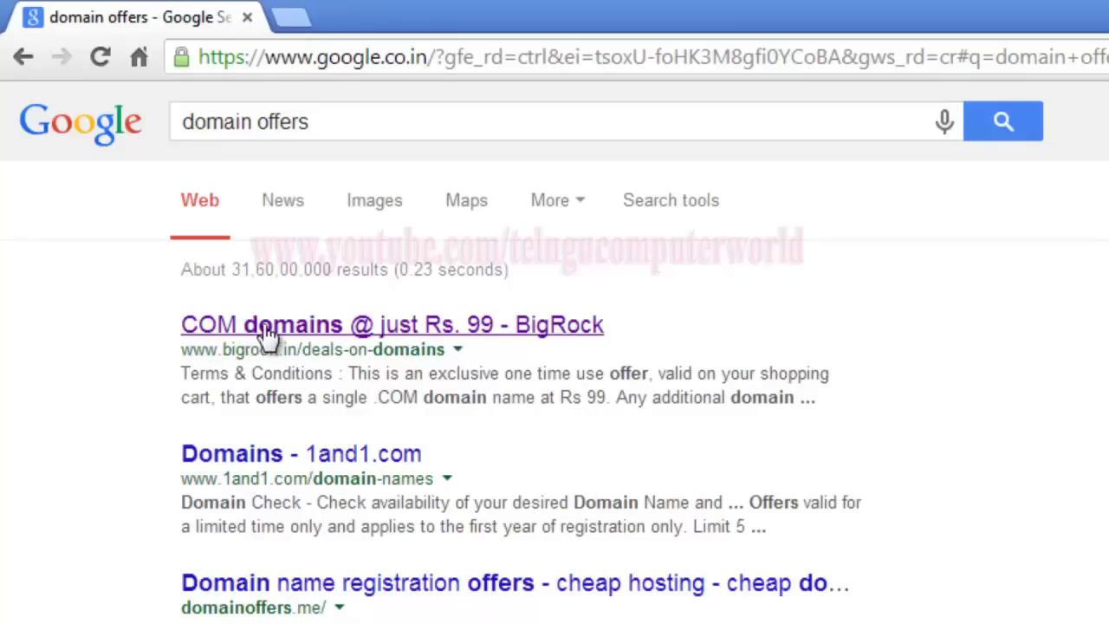
Open the 'COM domains @ just Rs. 99 - BigRock' result from the Google search for 'domain offers'.
left_click(554, 334)
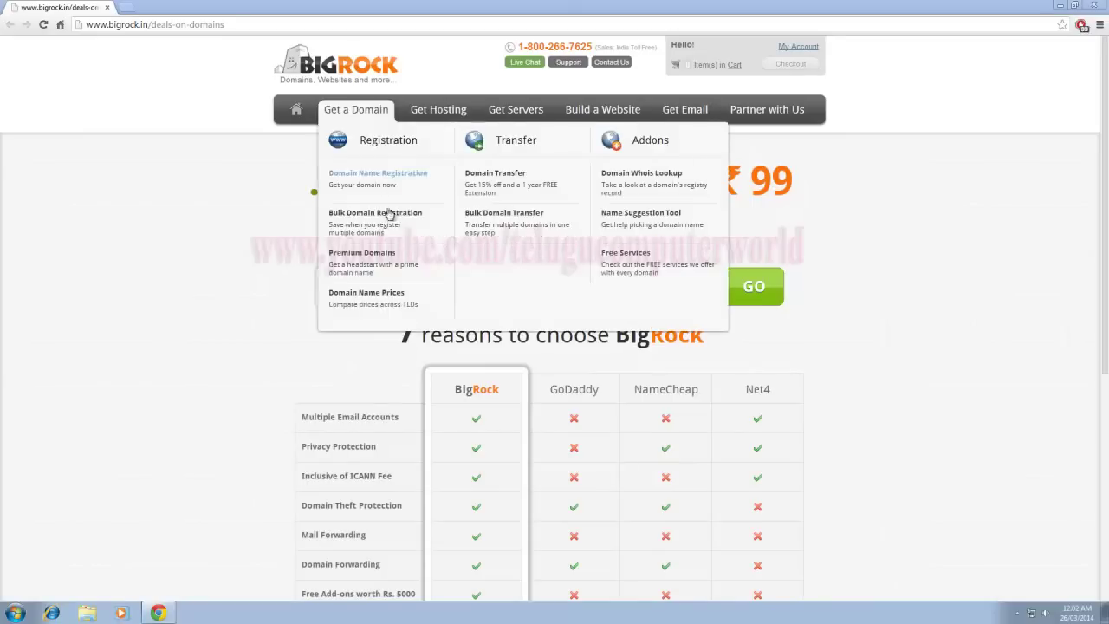
Enter tcworld as the domain name on the deals page, keeping .com as the extension.
left_click(868, 283)
left_click(432, 285)
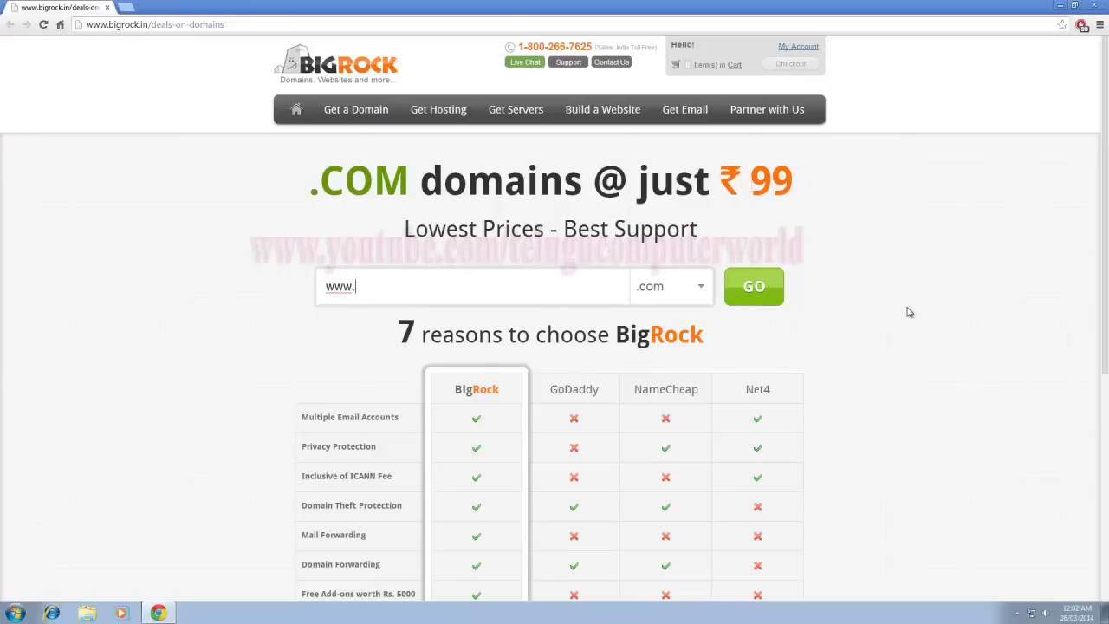
type("t")
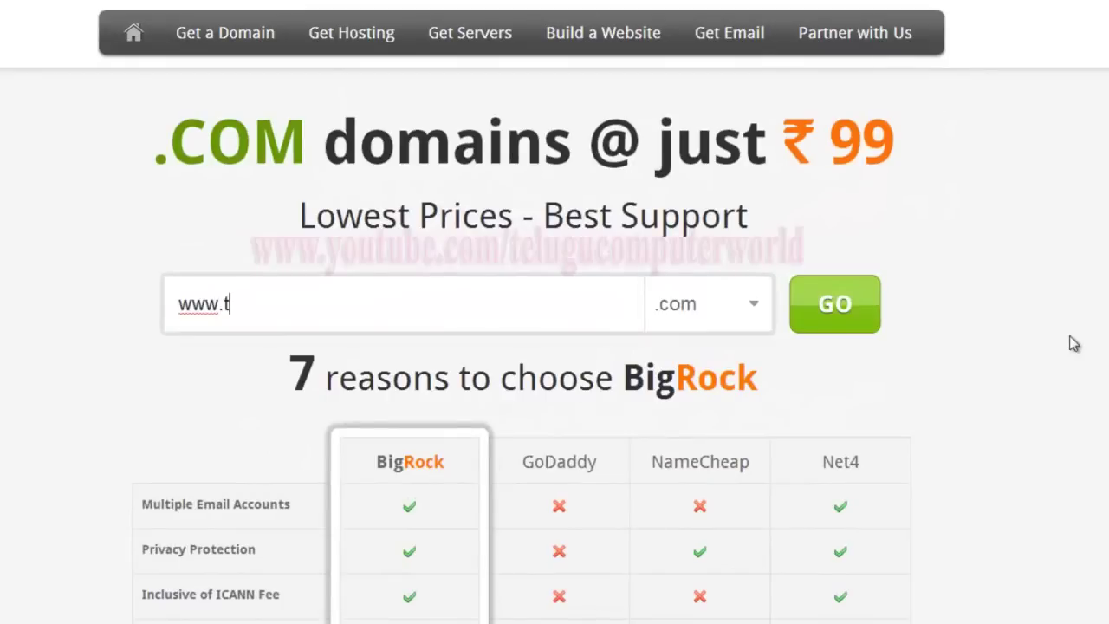
type("cworld")
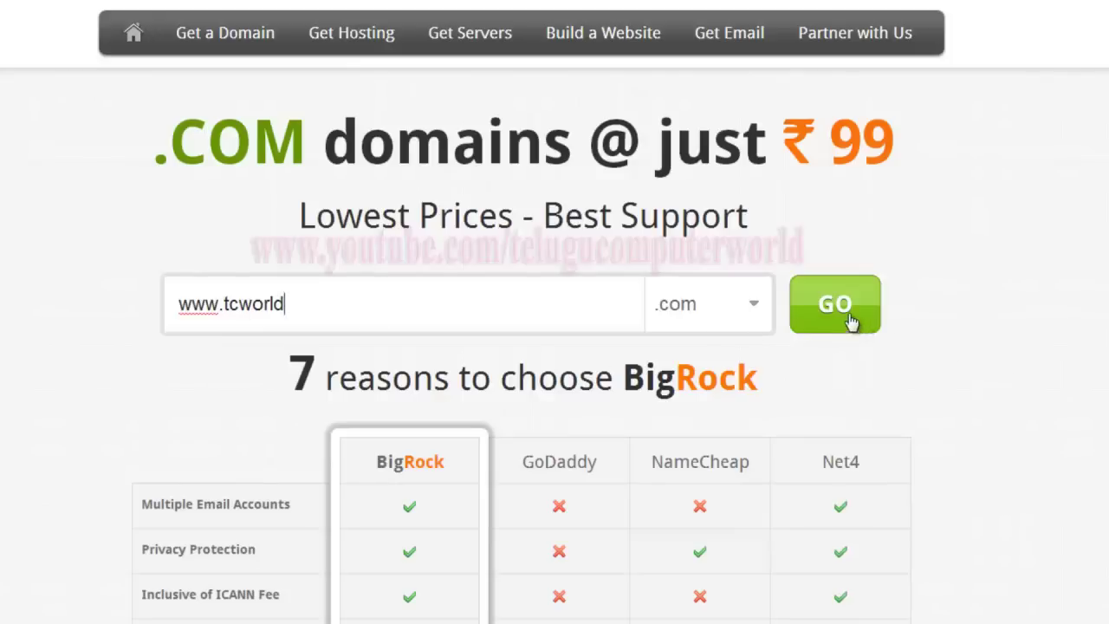
Check tcworld.com, then search tcworldhyd with only .com ticked, adding it to the cart at ₹639.
left_click(808, 298)
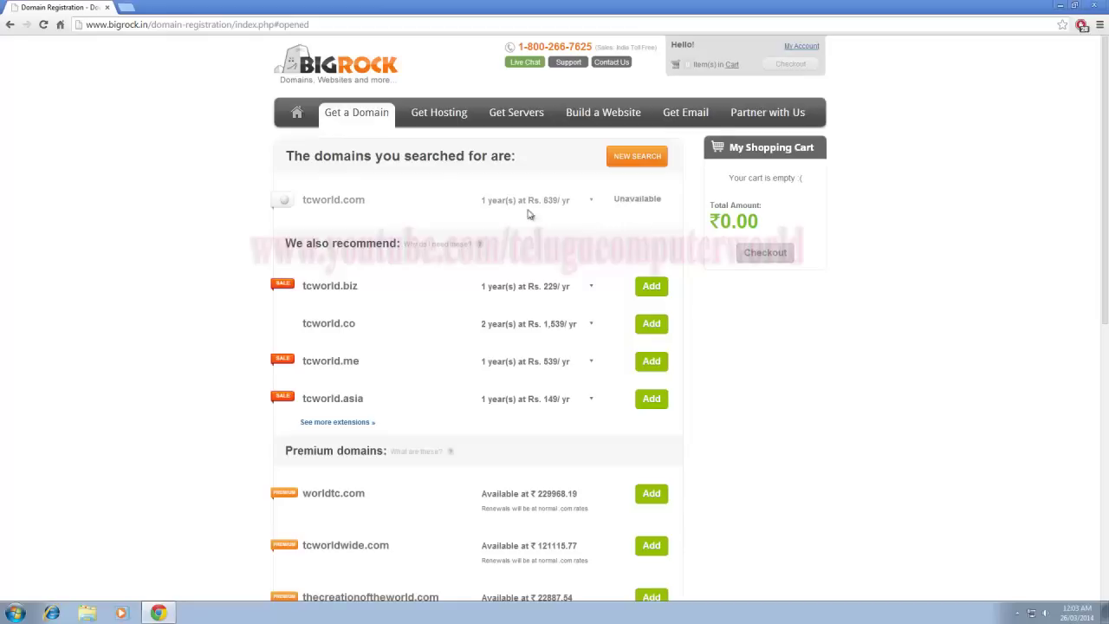
left_click(626, 160)
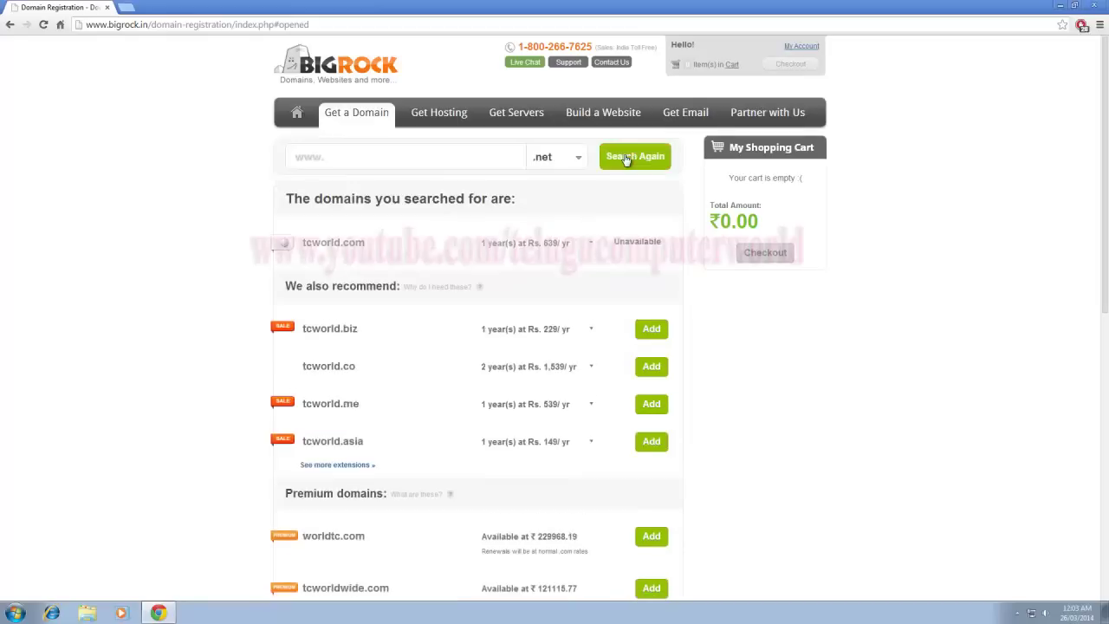
left_click(579, 158)
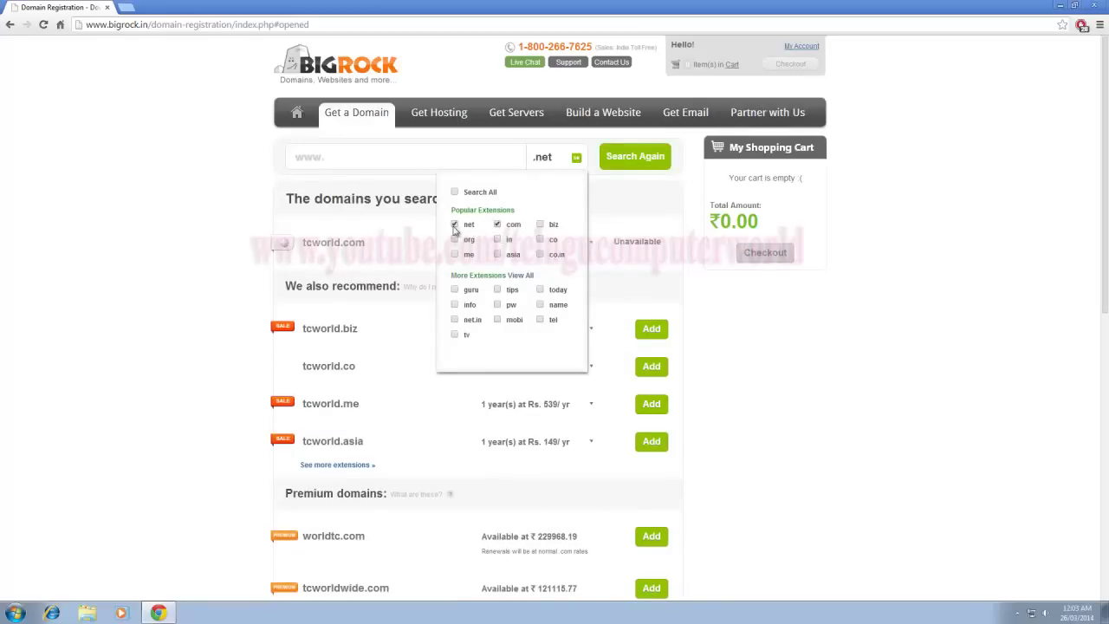
left_click(455, 226)
left_click(367, 163)
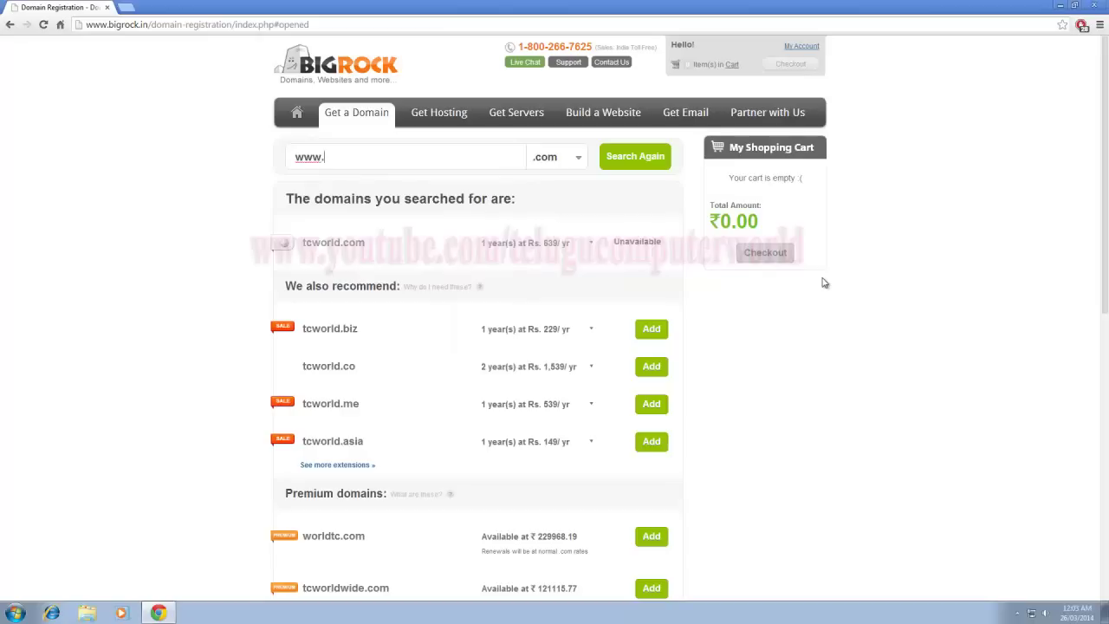
type("tcworldhyd")
left_click(629, 157)
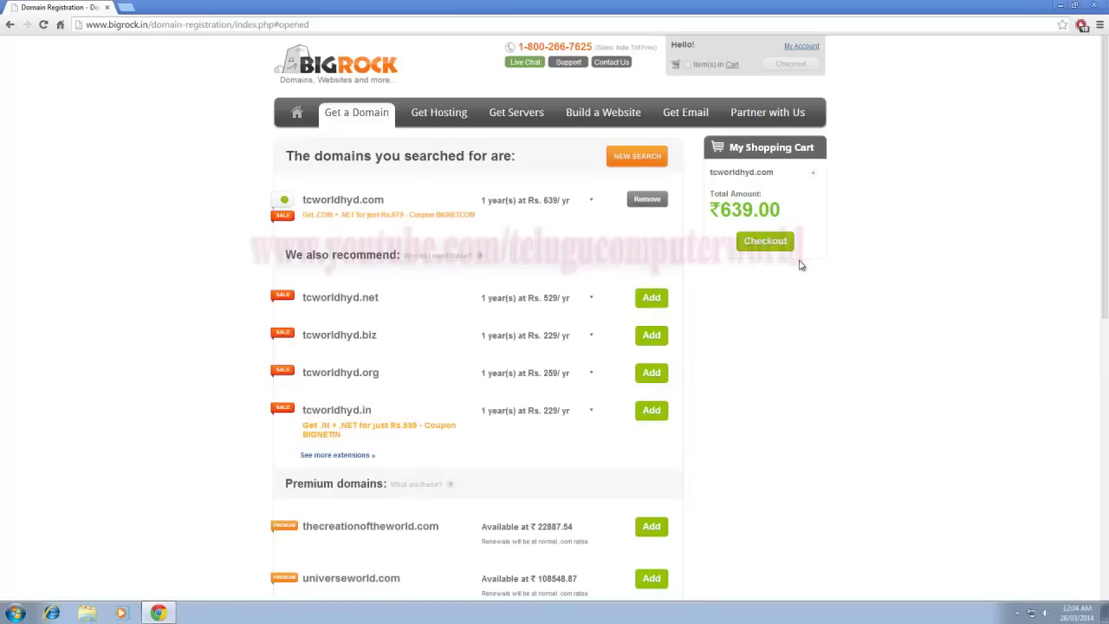
Proceed to checkout and highlight the Rs. 5000 free add-ons and the included email account.
left_click(766, 244)
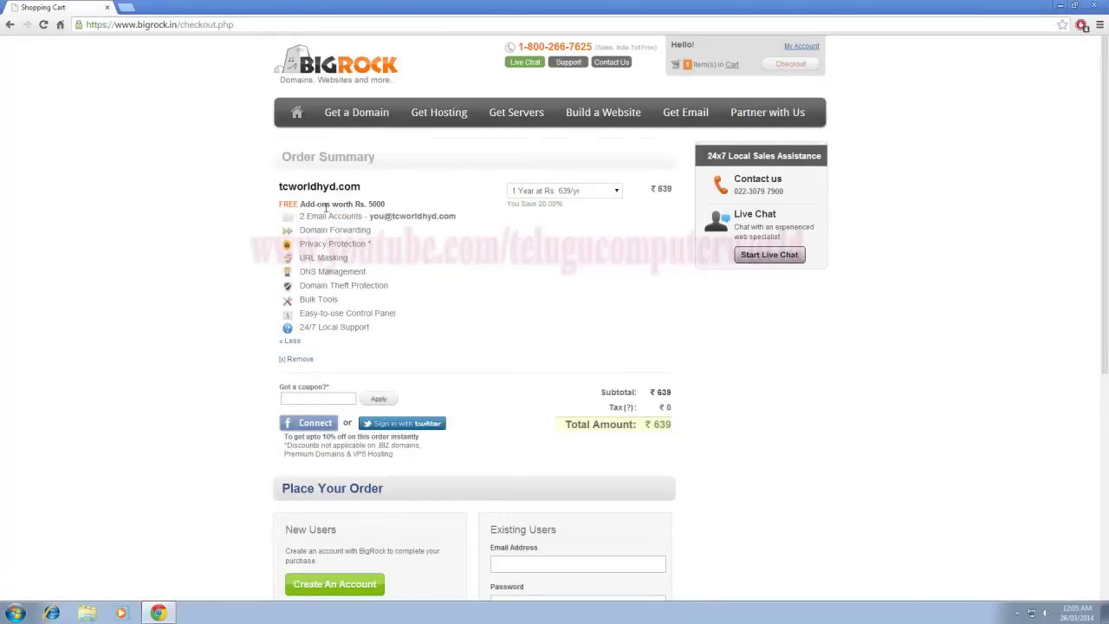
left_click_drag(338, 204, 404, 208)
left_click(371, 203)
left_click_drag(371, 216, 462, 215)
left_click(395, 219)
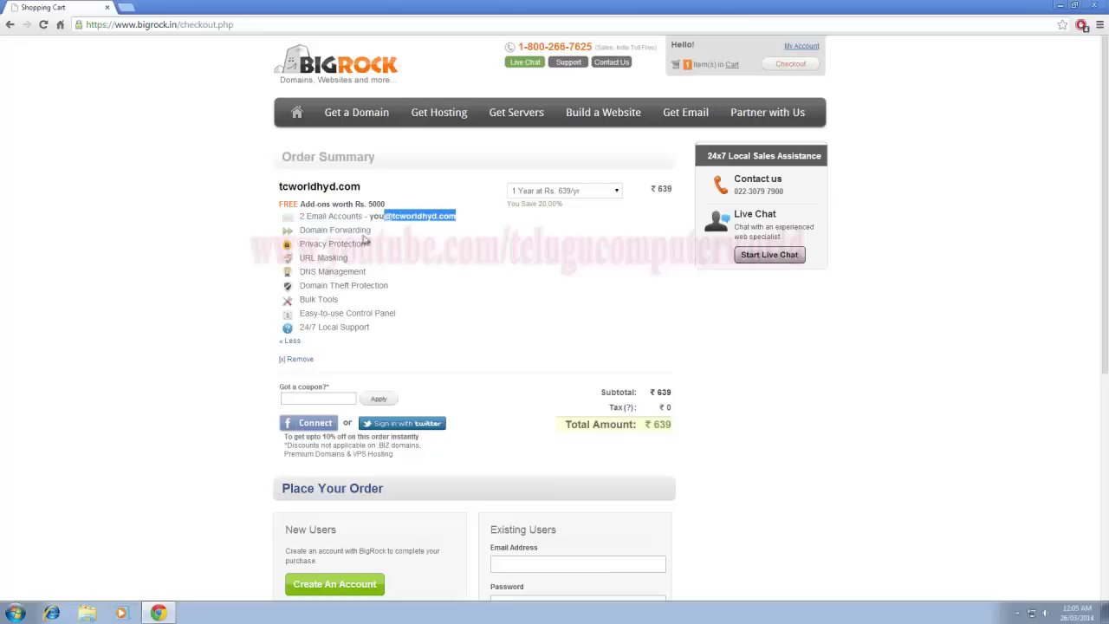
left_click(439, 284)
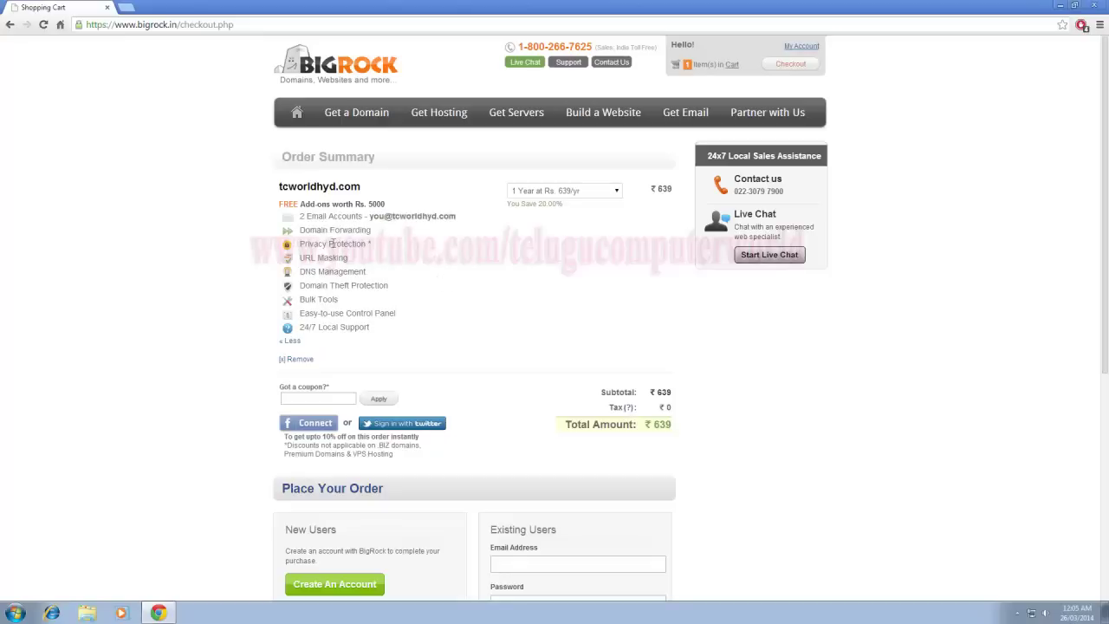
Highlight the Domain Forwarding, URL Masking and DNS Management features in the Order Summary.
left_click_drag(301, 231, 406, 239)
left_click(395, 250)
left_click_drag(305, 259, 374, 266)
left_click(379, 270)
left_click_drag(304, 274, 410, 287)
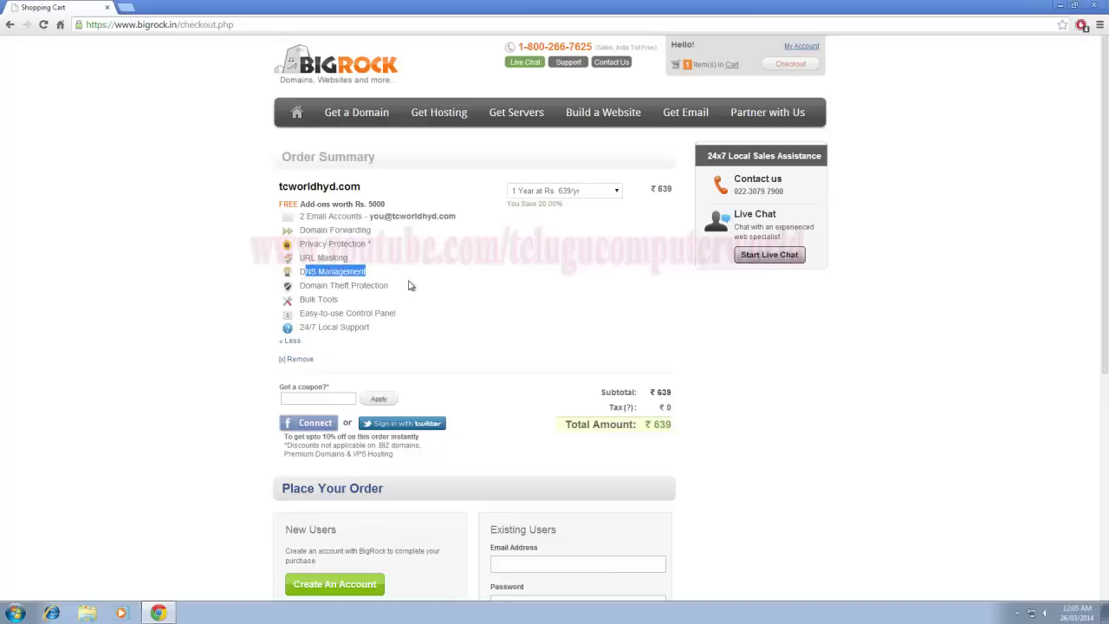
left_click(412, 286)
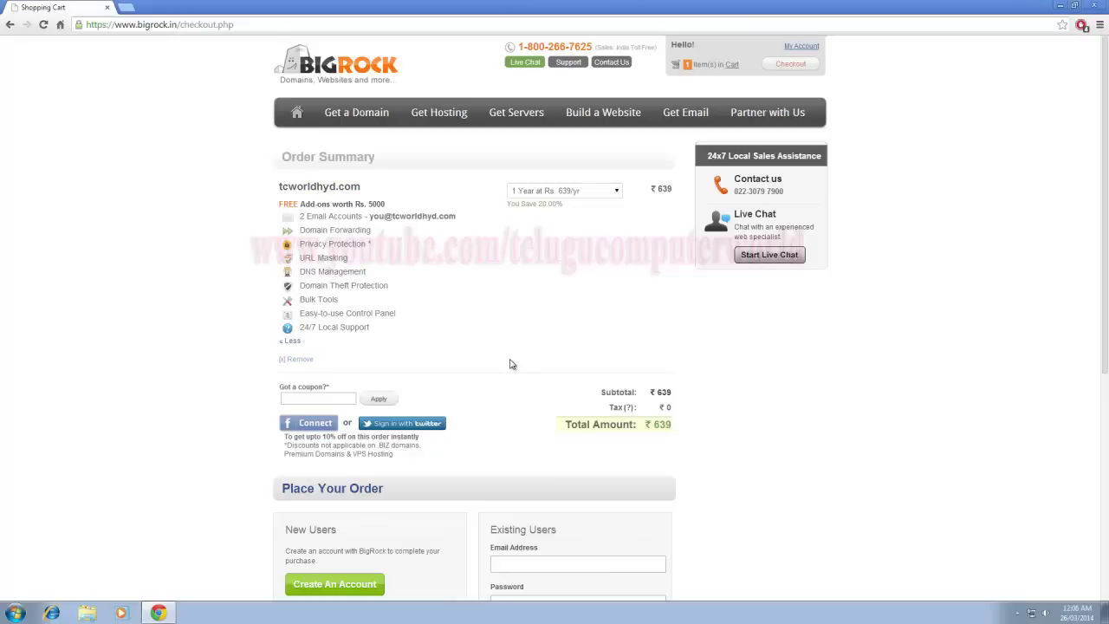
Scroll down to Place Your Order and choose Create An Account under New Users.
scroll(511, 364, "down", 2)
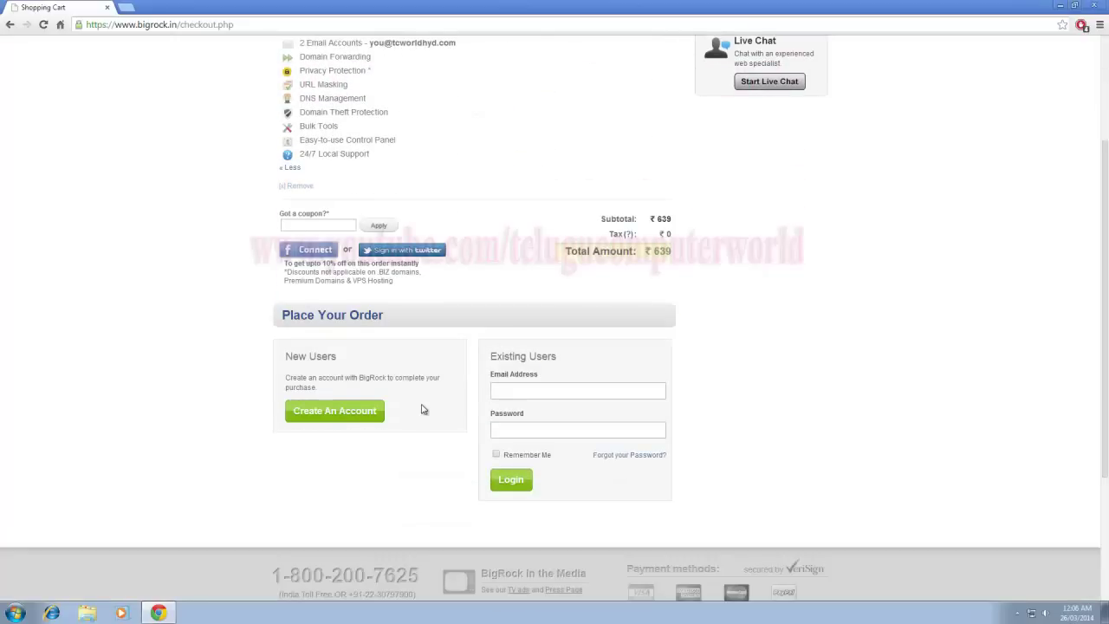
scroll(697, 343, "down", 2)
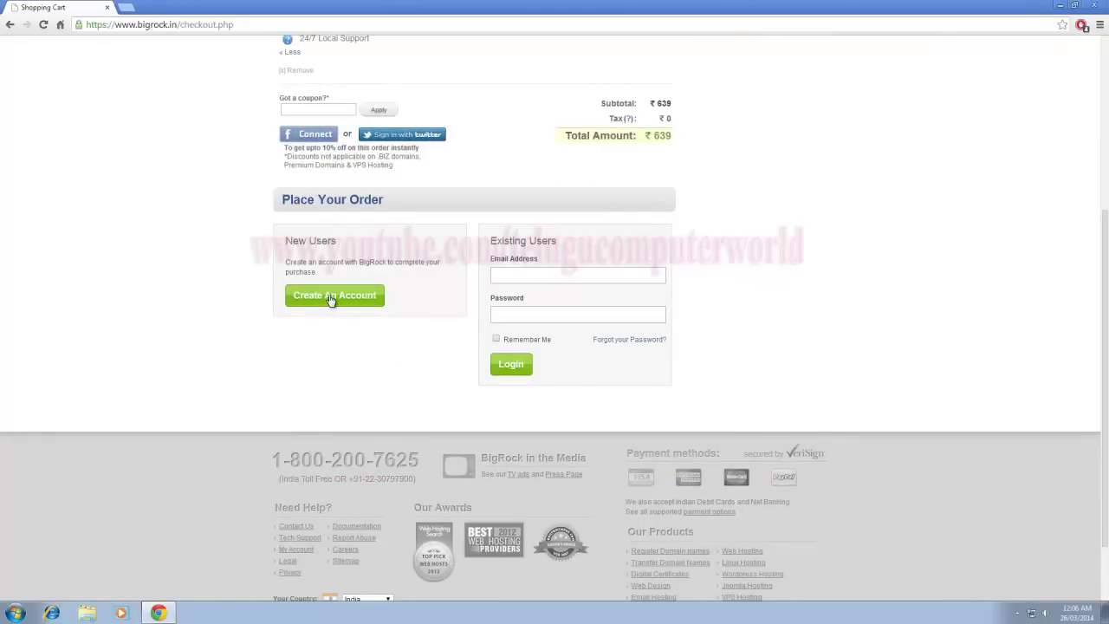
left_click(526, 272)
left_click(552, 280)
scroll(760, 252, "up", 1)
scroll(764, 257, "up", 1)
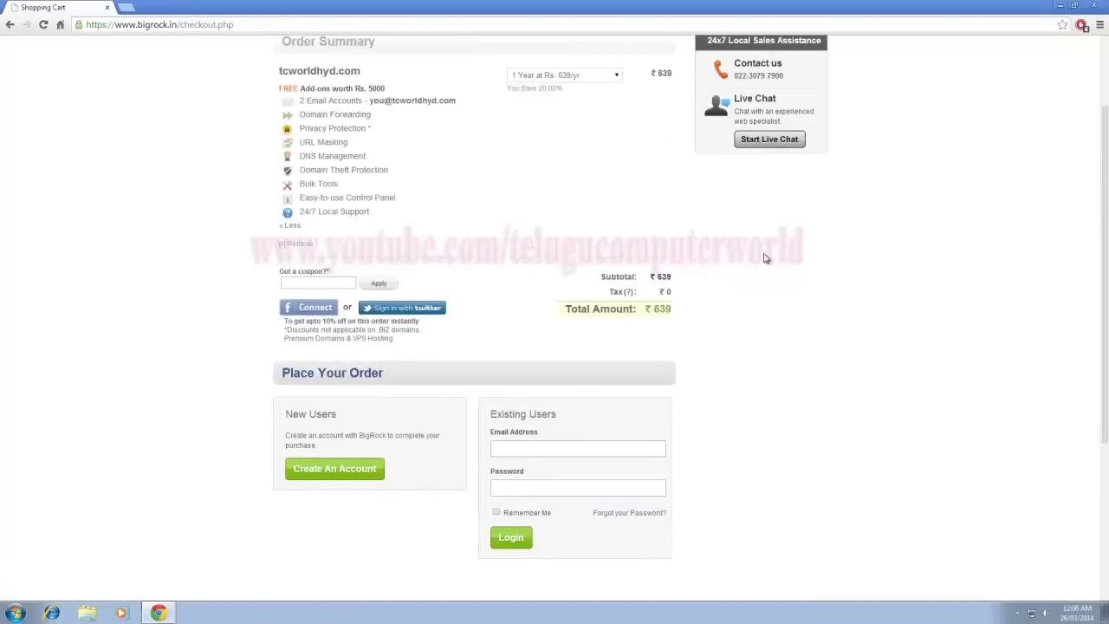
scroll(766, 257, "down", 3)
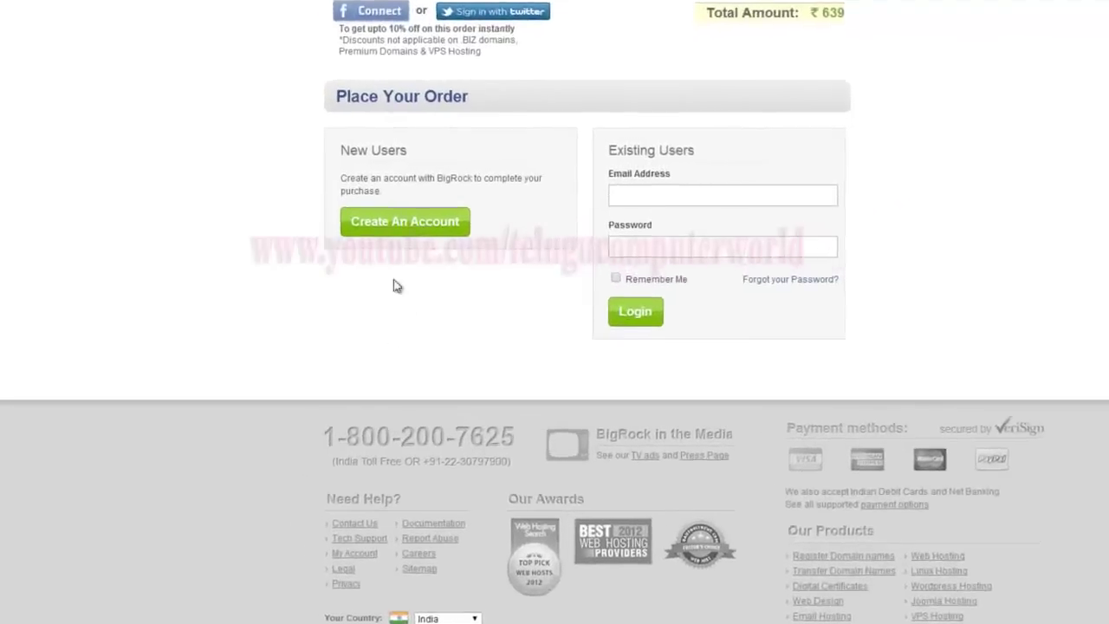
left_click(479, 245)
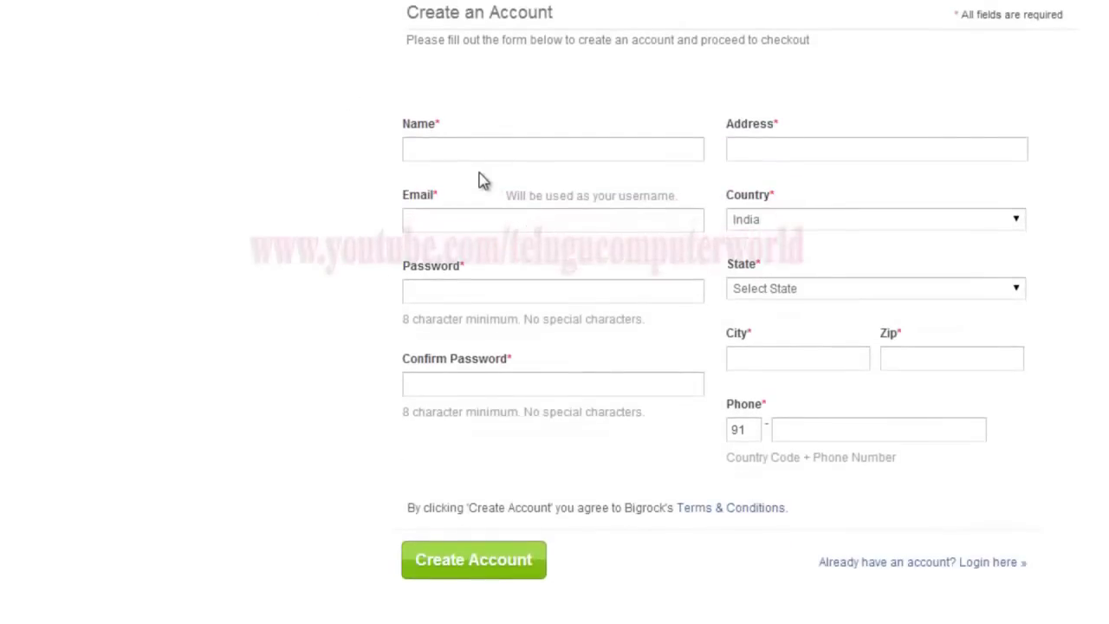
Fill in the account holder's name, a saved email address and the account password.
left_click(482, 148)
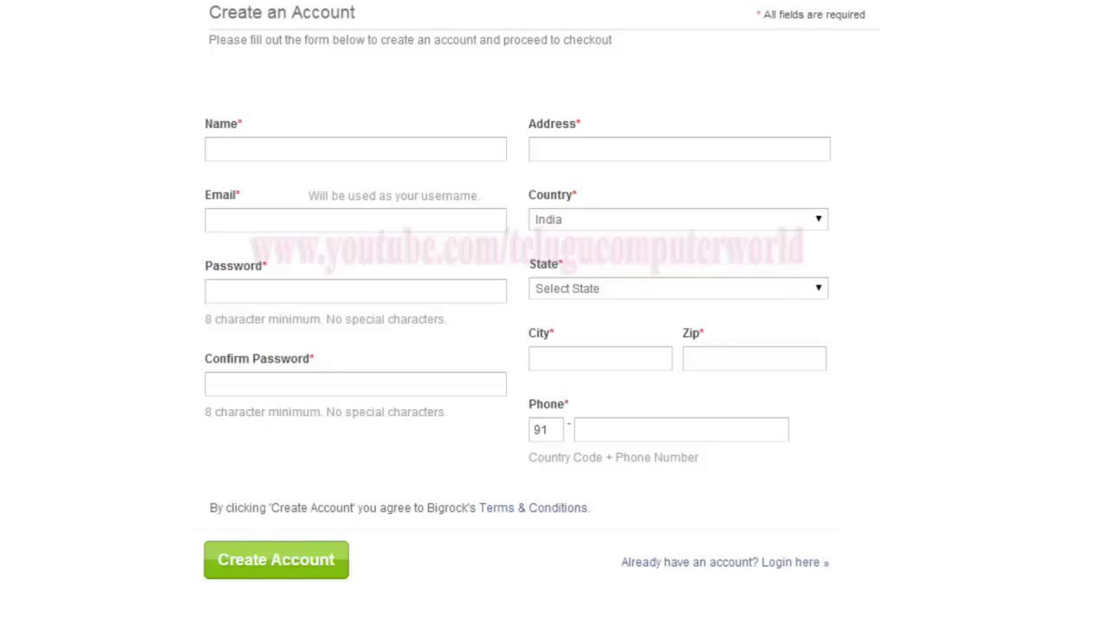
key("Tab")
type("r")
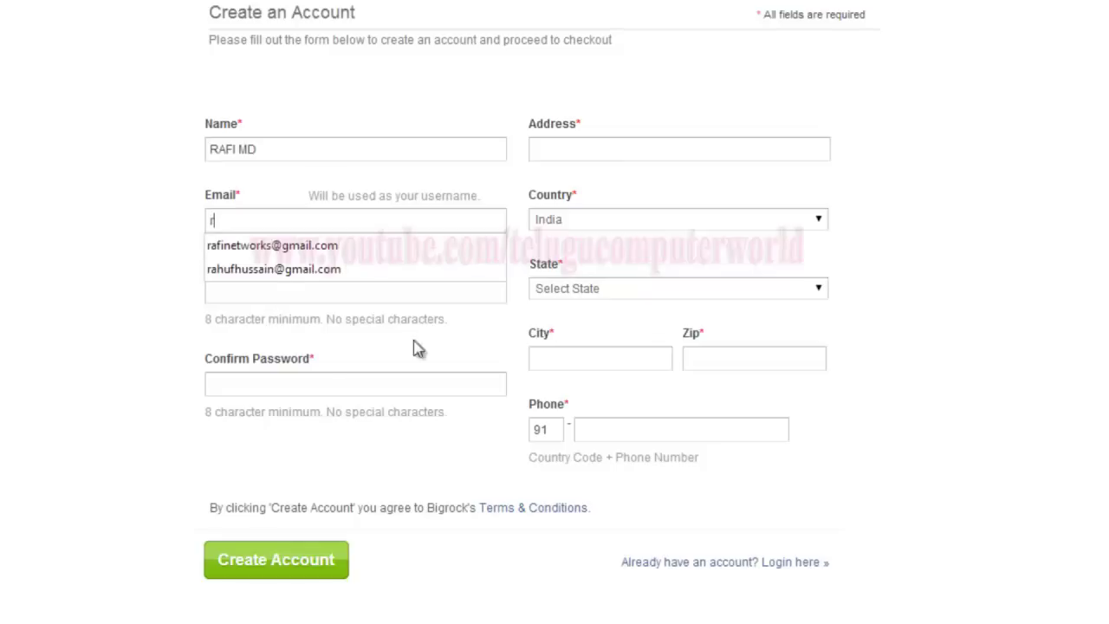
left_click(369, 250)
key("Tab")
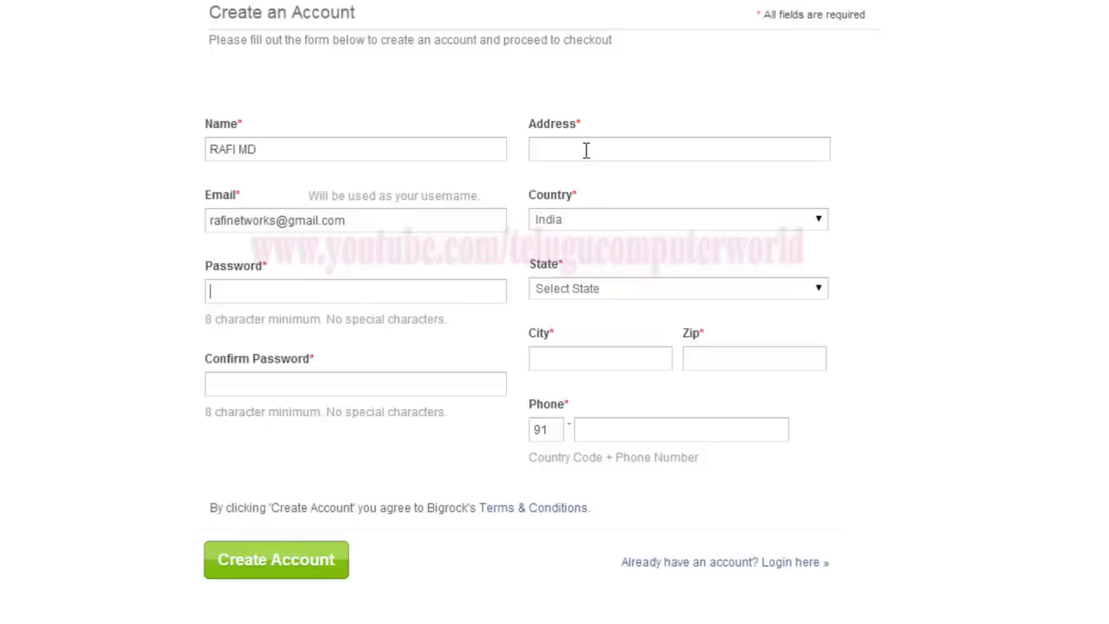
type("•••••••")
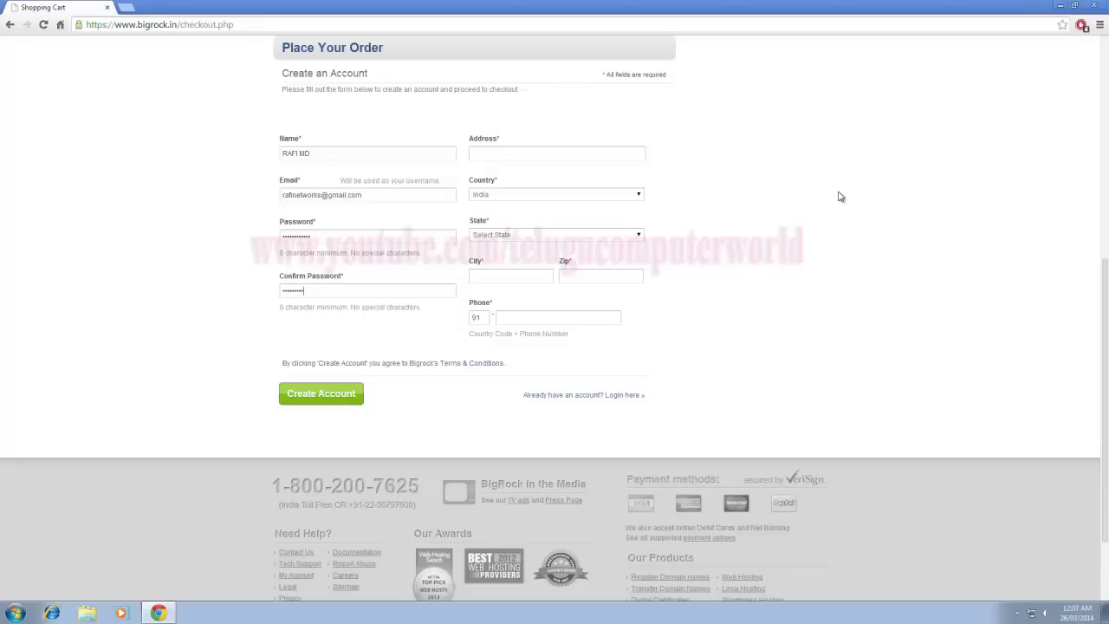
Set the address to Hyderabad, state Andhra Pradesh, city Hyderabad and zip code 500013.
left_click(513, 153)
type("Hy")
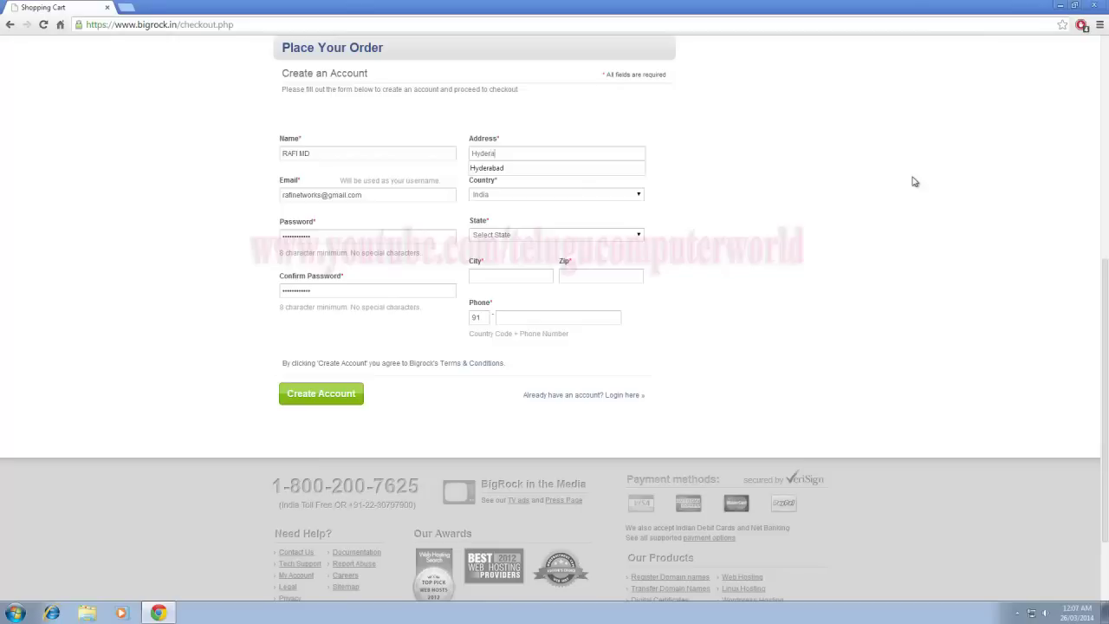
type("dera")
key("Down")
key("Return")
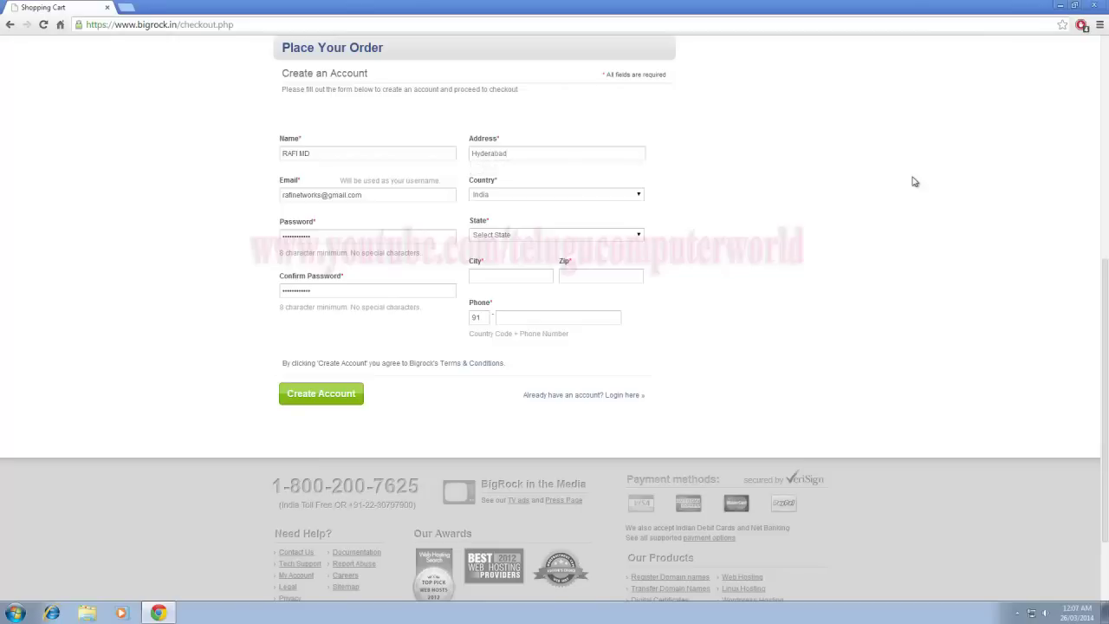
left_click(630, 236)
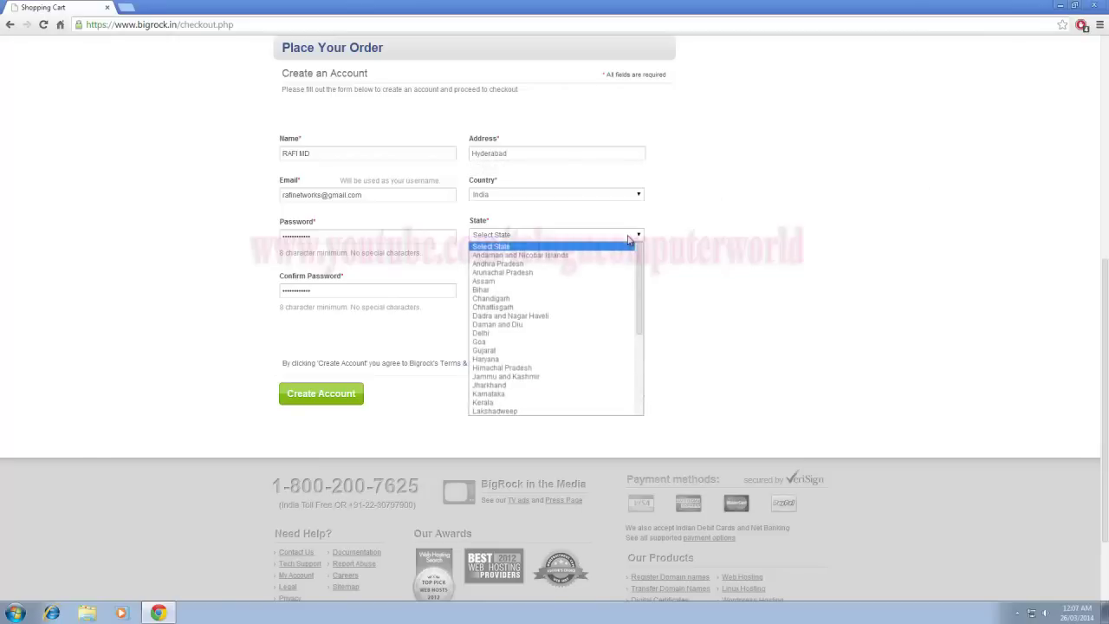
left_click(605, 263)
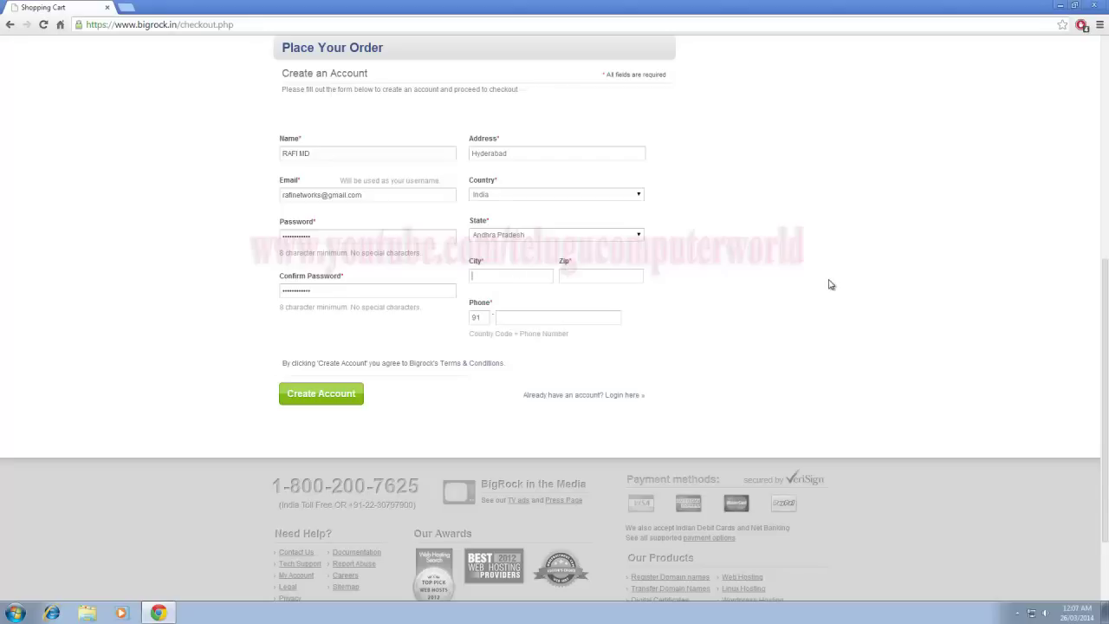
type("Hyd")
key("Down")
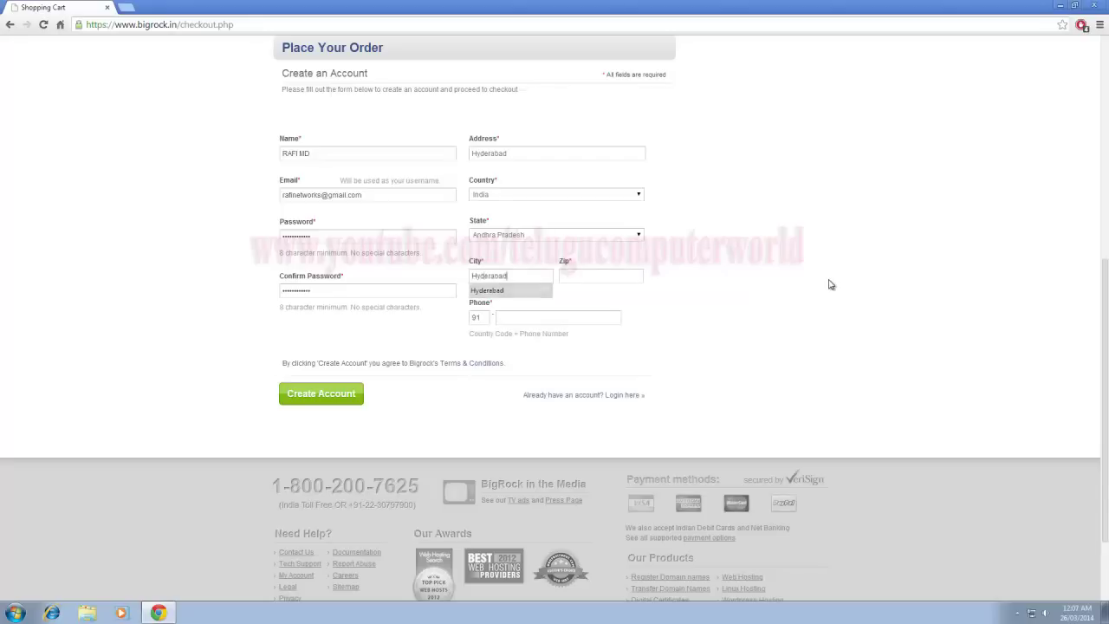
key("Tab")
type("5")
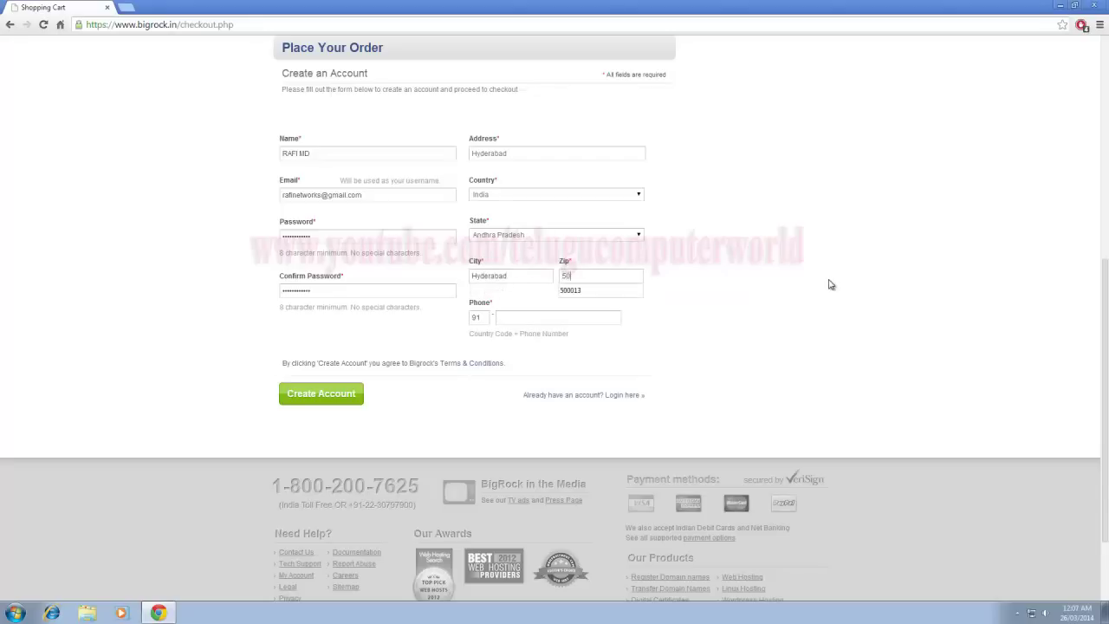
type("0")
key("Down")
key("Return")
Enter the contact phone number and create the account.
left_click(536, 322)
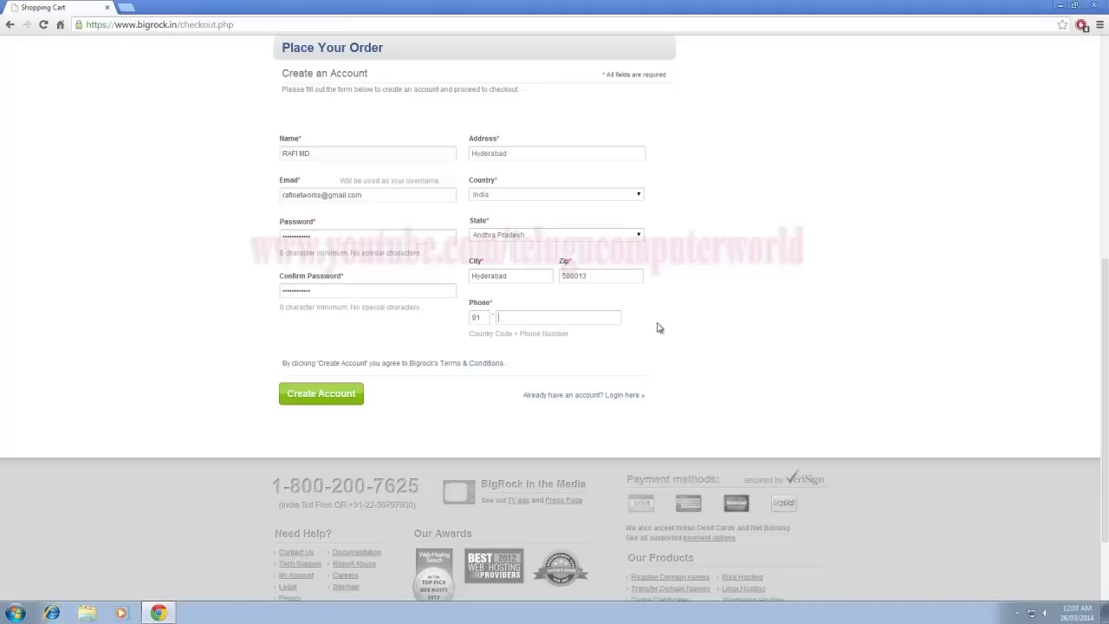
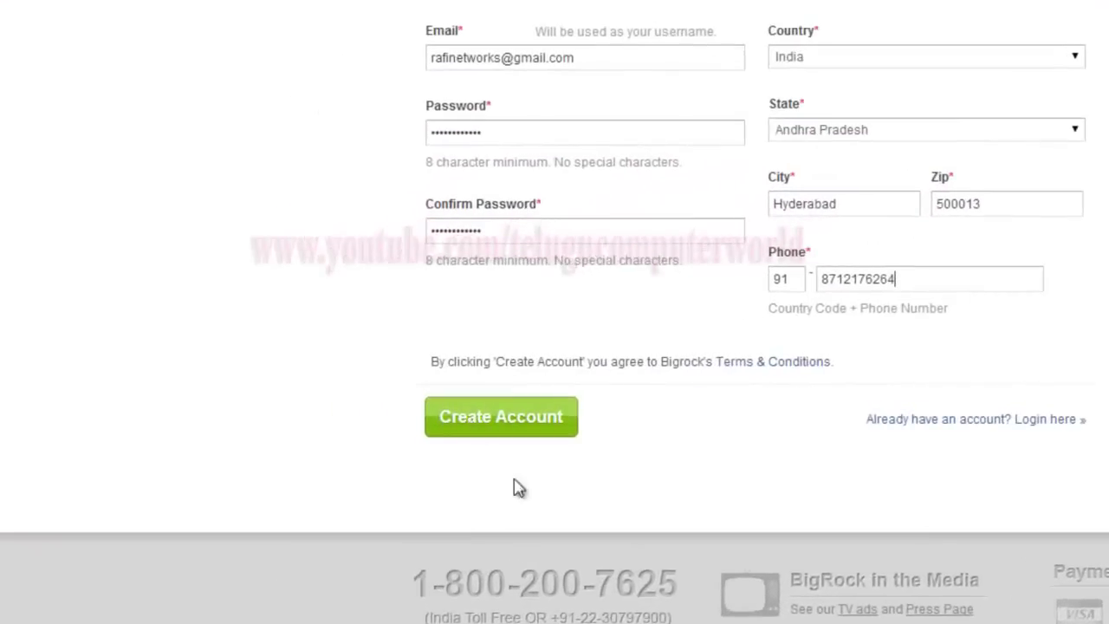
left_click(494, 425)
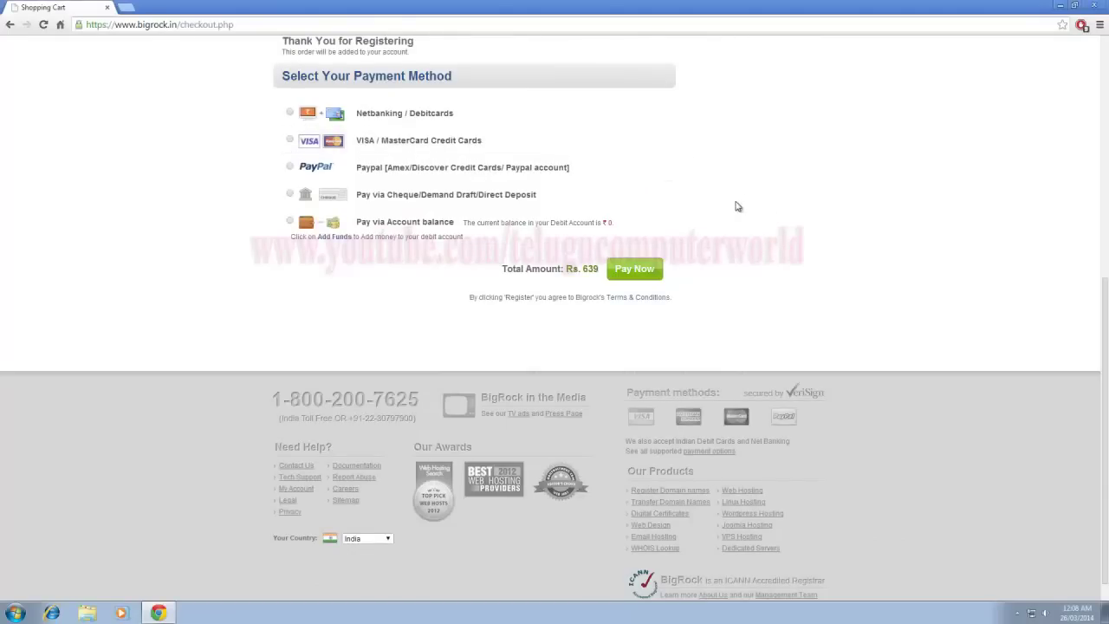
Scroll through the payment methods and highlight the Rs. 639 order total.
scroll(736, 207, "up", 2)
scroll(736, 207, "down", 2)
scroll(737, 208, "up", 1)
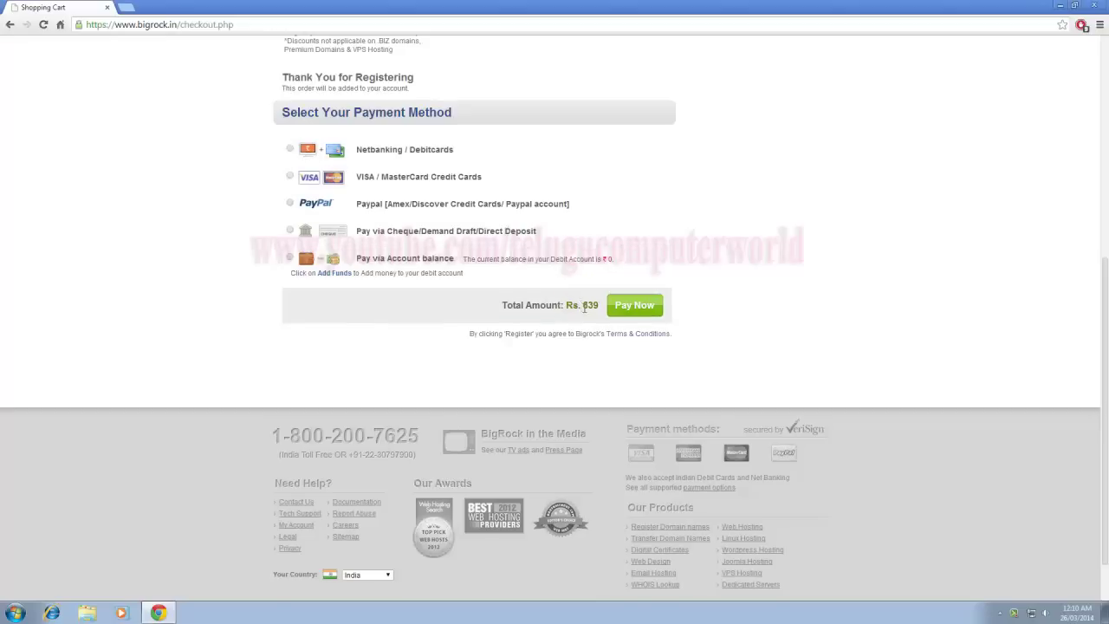
left_click_drag(582, 305, 595, 305)
left_click(685, 252)
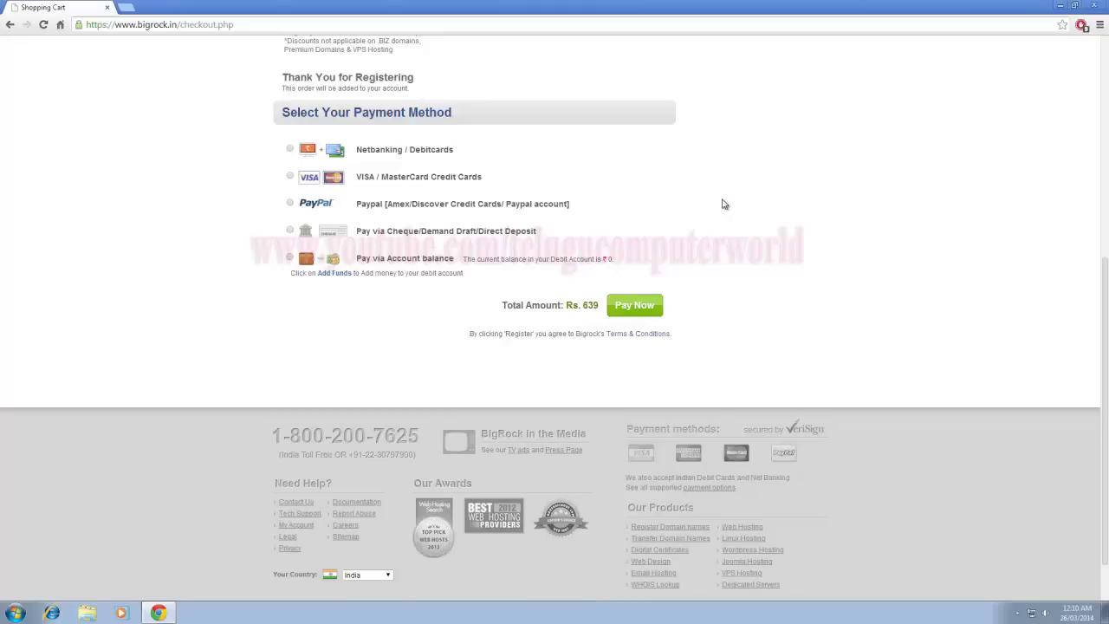
Scroll up to review the Order Summary on the checkout page.
scroll(771, 295, "up", 4)
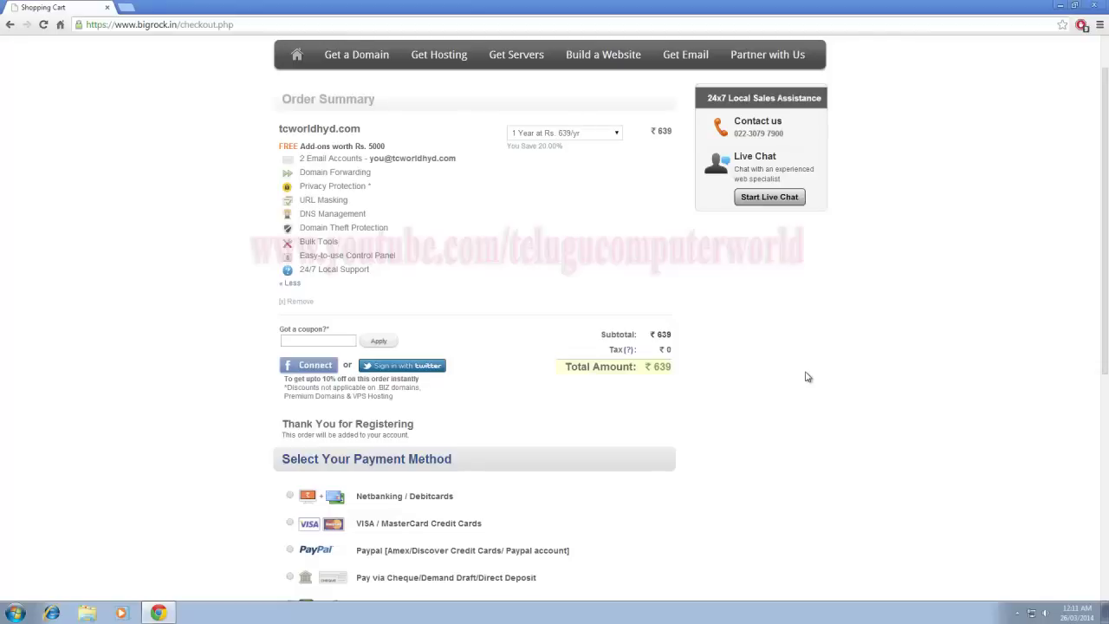
scroll(806, 374, "down", 3)
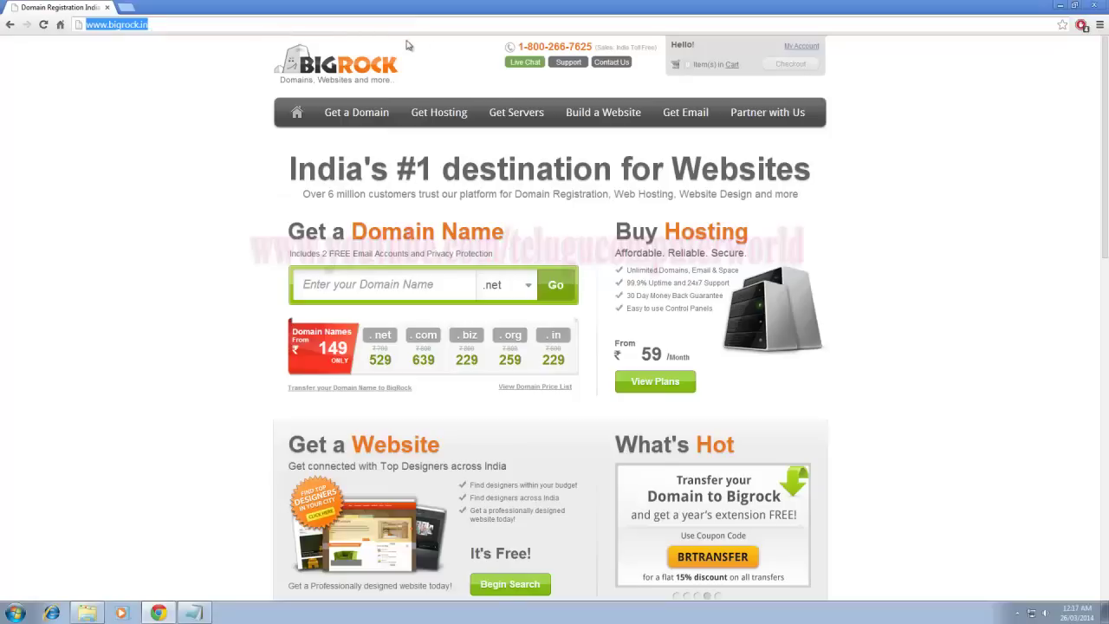
Highlight the .com price of 639 on the home page, then go to the My Account login.
left_click(980, 153)
scroll(41, 286, "down", 1)
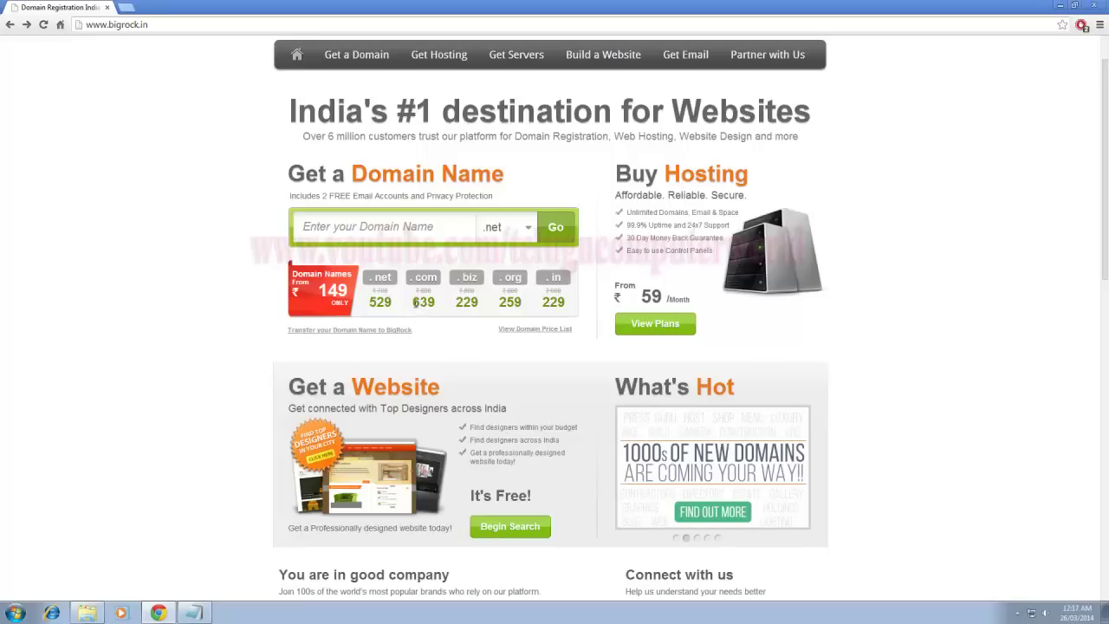
left_click_drag(412, 302, 437, 302)
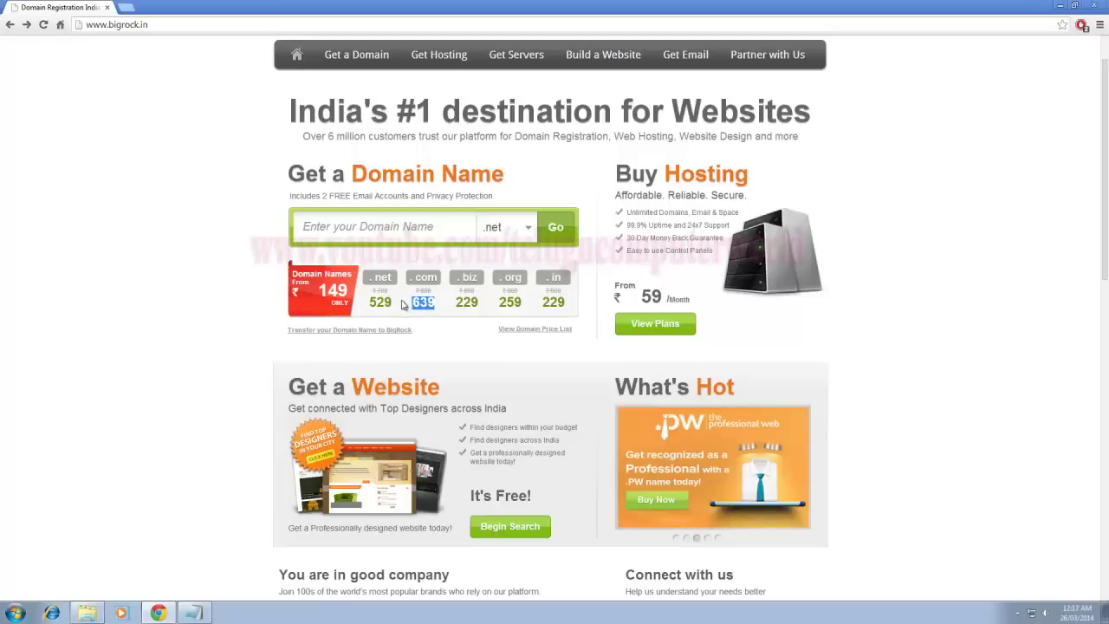
left_click(430, 307)
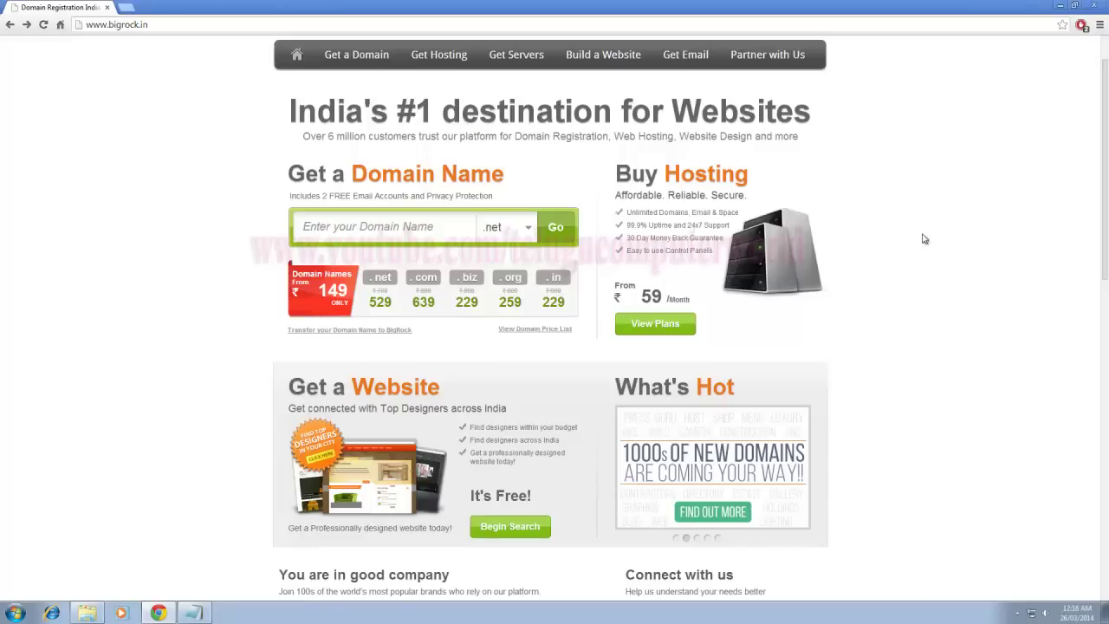
scroll(924, 239, "up", 1)
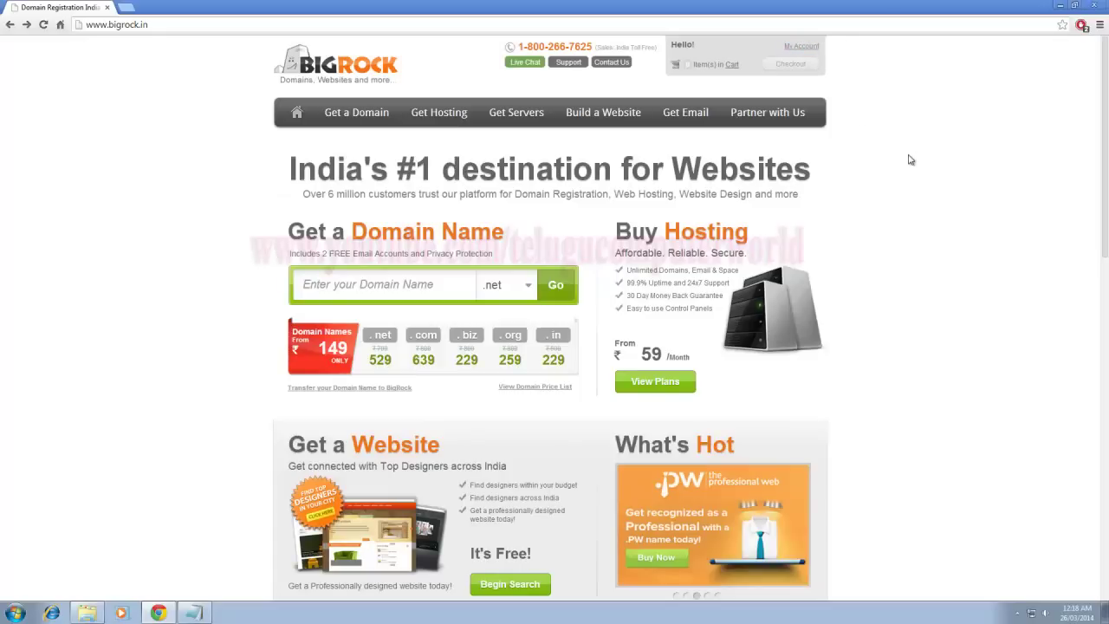
left_click(807, 49)
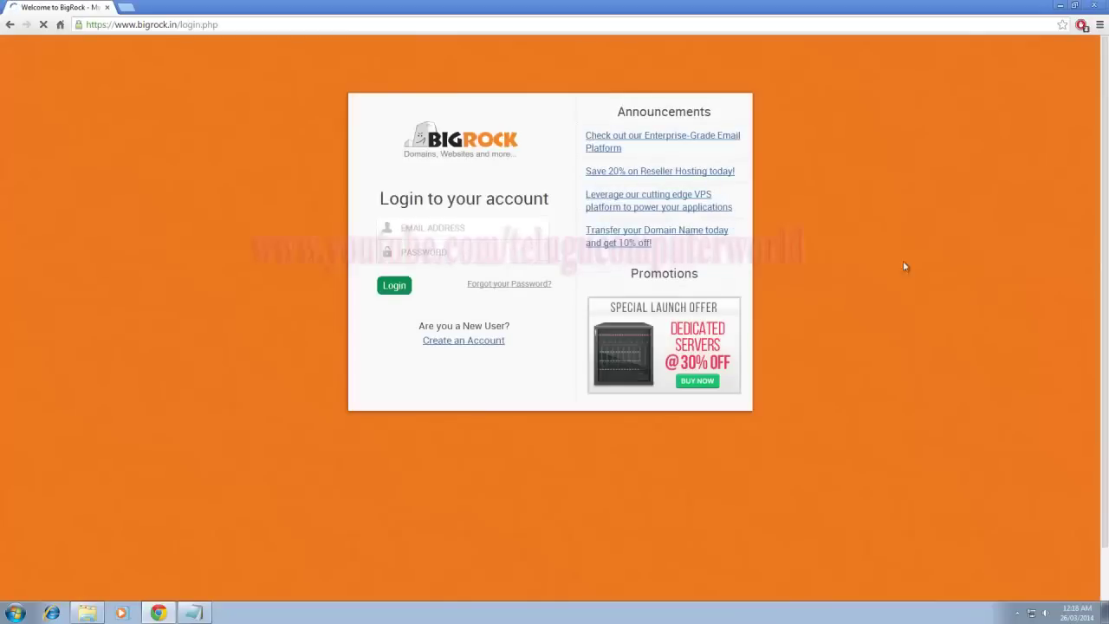
Start entering the login email address on the account login page.
left_click(454, 234)
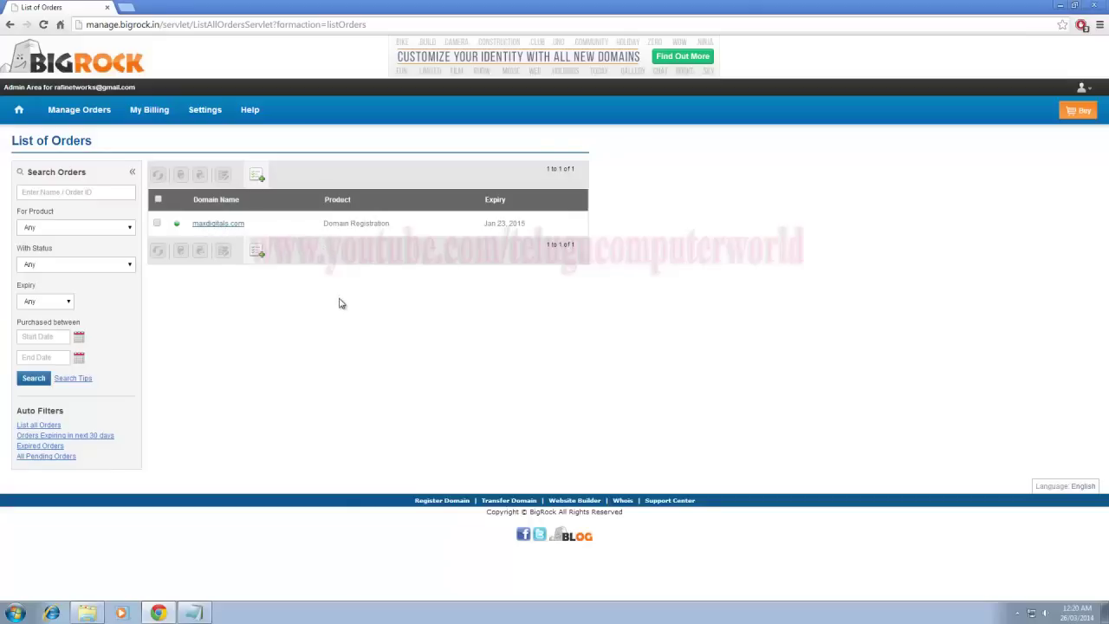
mouse_move(148, 112)
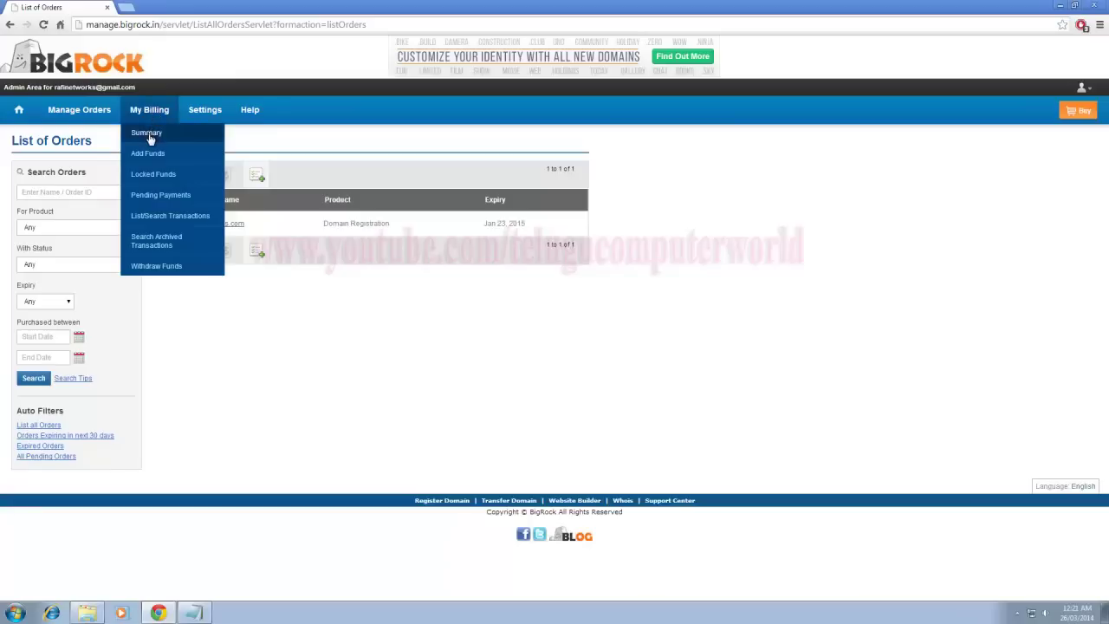
Open Funds Summary and check Total Receipts of INR 100.00 and Current Balance of INR 1.00.
left_click(147, 134)
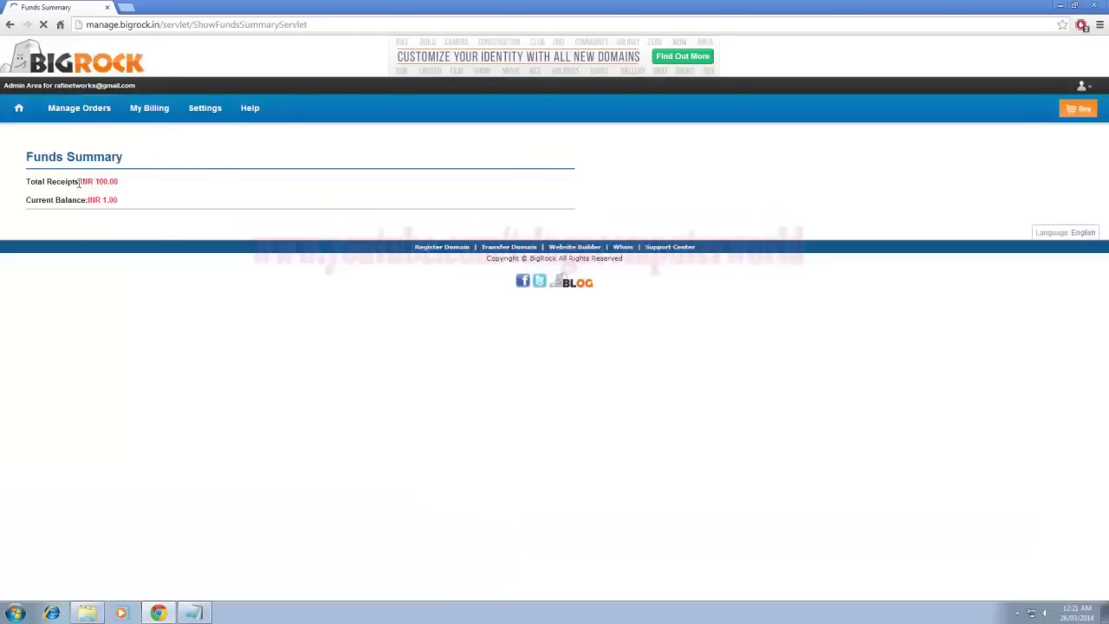
left_click_drag(25, 181, 124, 186)
left_click(130, 187)
left_click(161, 197)
left_click_drag(28, 201, 148, 214)
left_click(102, 204)
left_click(149, 110)
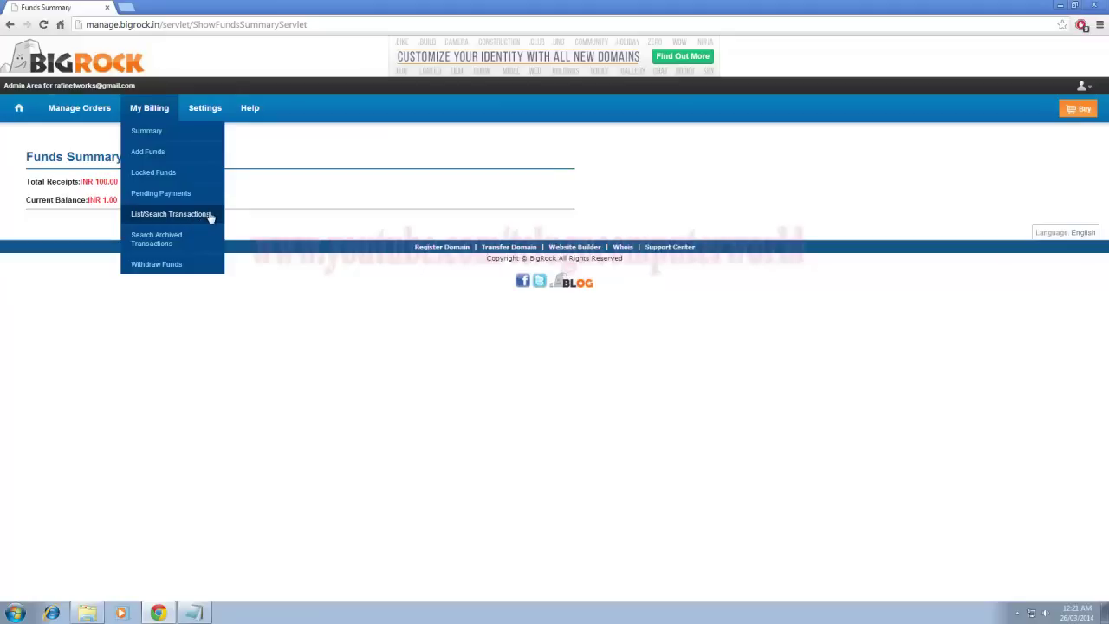
List the account transactions and check the 639.00 invoice, 1.00 pending and 540.00 credit note.
left_click(205, 218)
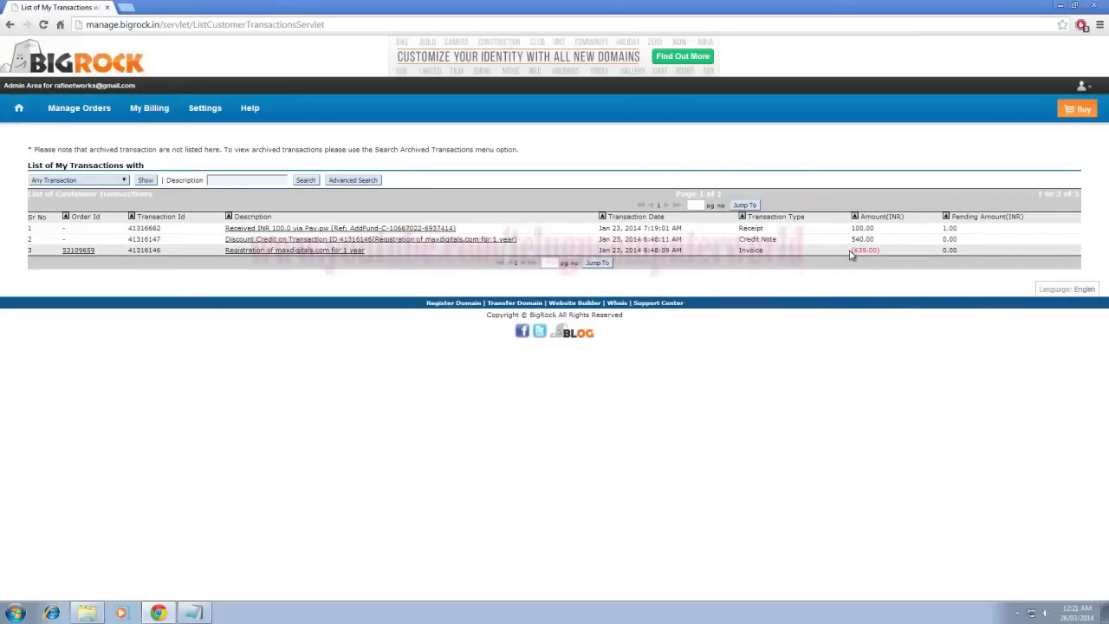
left_click_drag(851, 254, 892, 252)
left_click(881, 292)
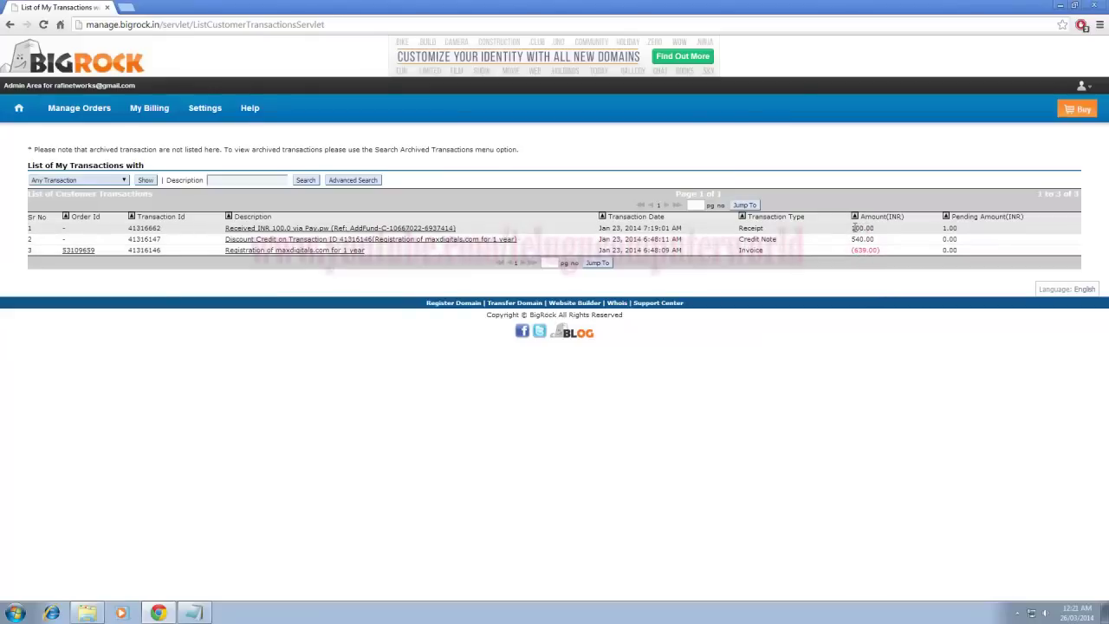
left_click_drag(941, 228, 973, 230)
left_click(970, 234)
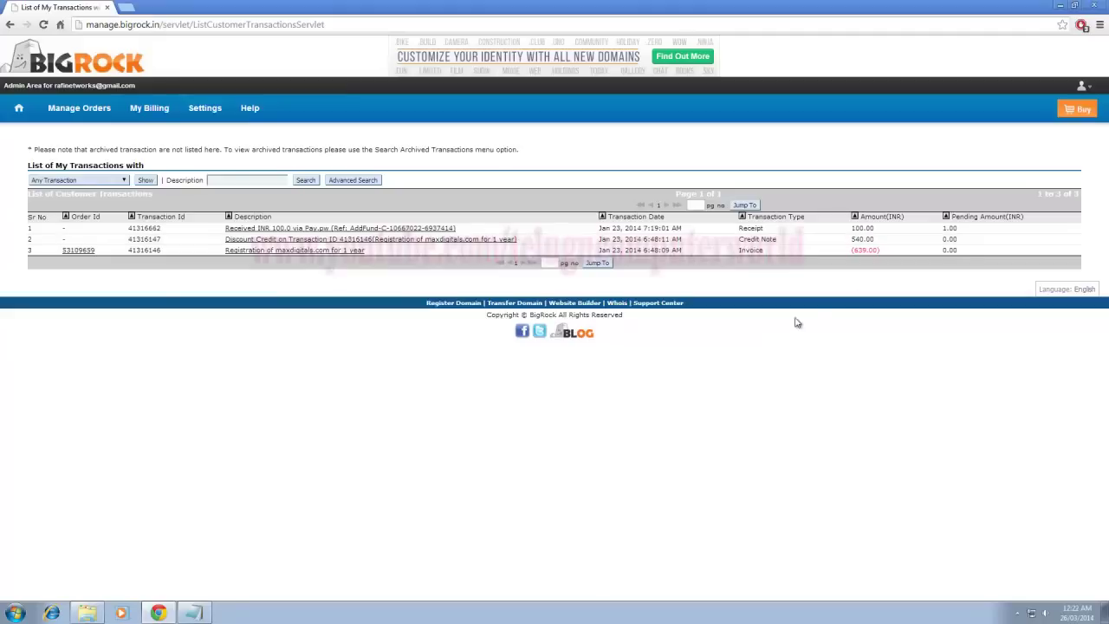
double_click(853, 244)
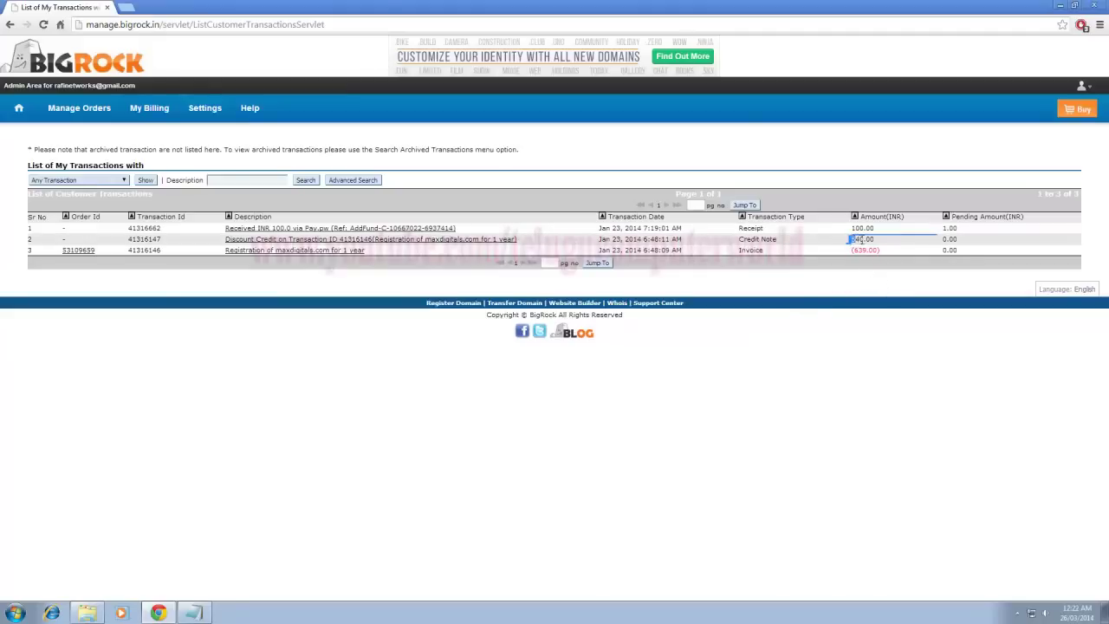
left_click(881, 280)
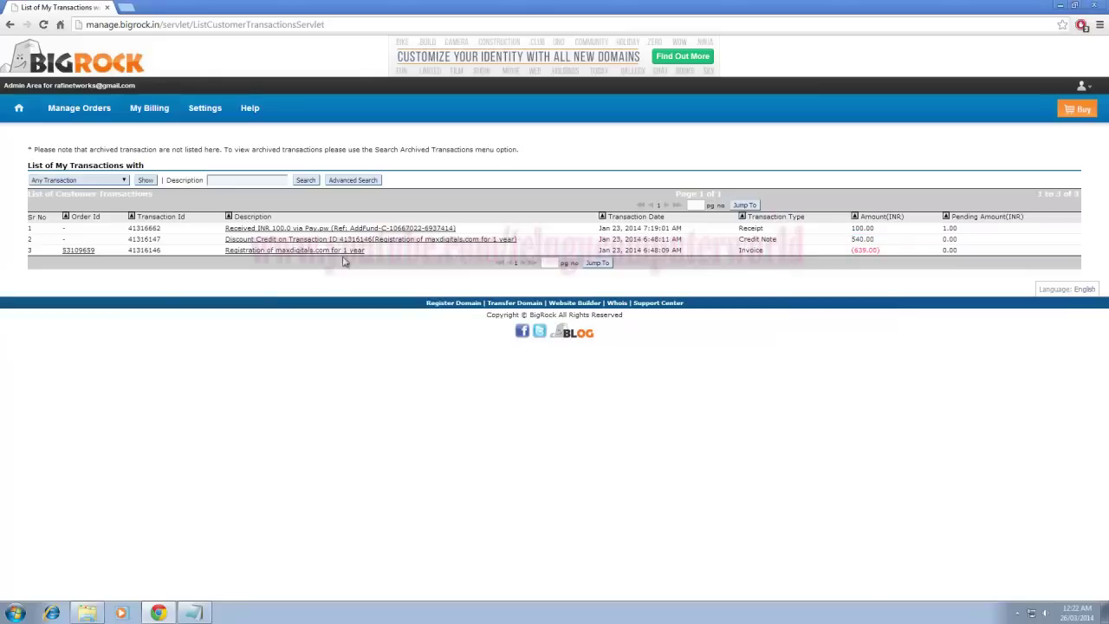